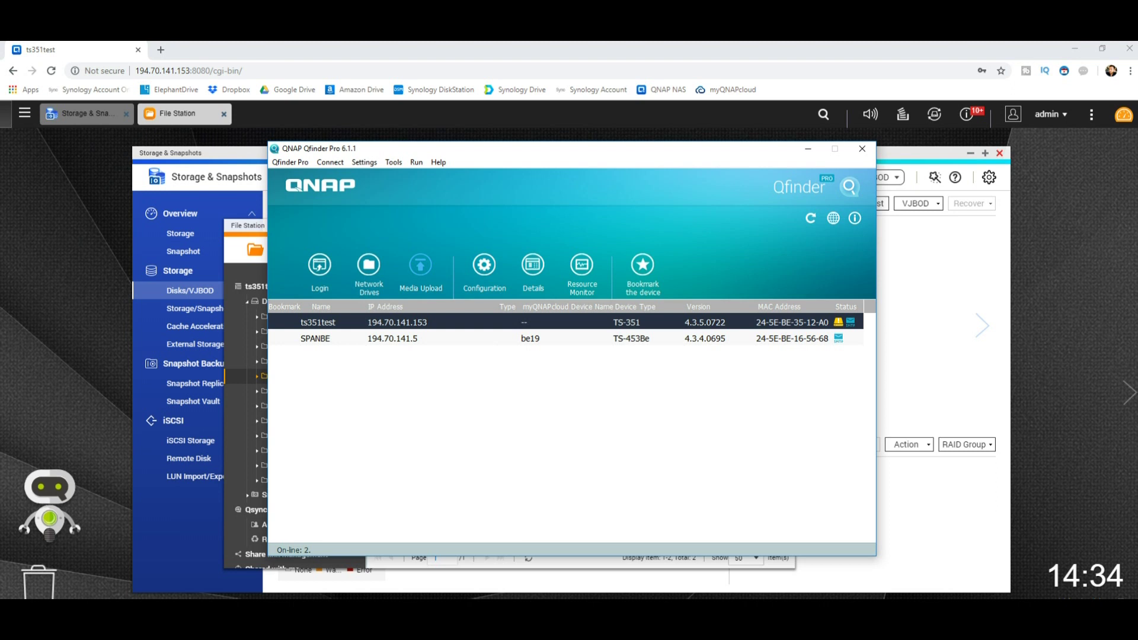
# Start mapping a network drive from ts351test and select the MARKETING share
pyautogui.rightClick(324, 322)
pyautogui.click(375, 420)
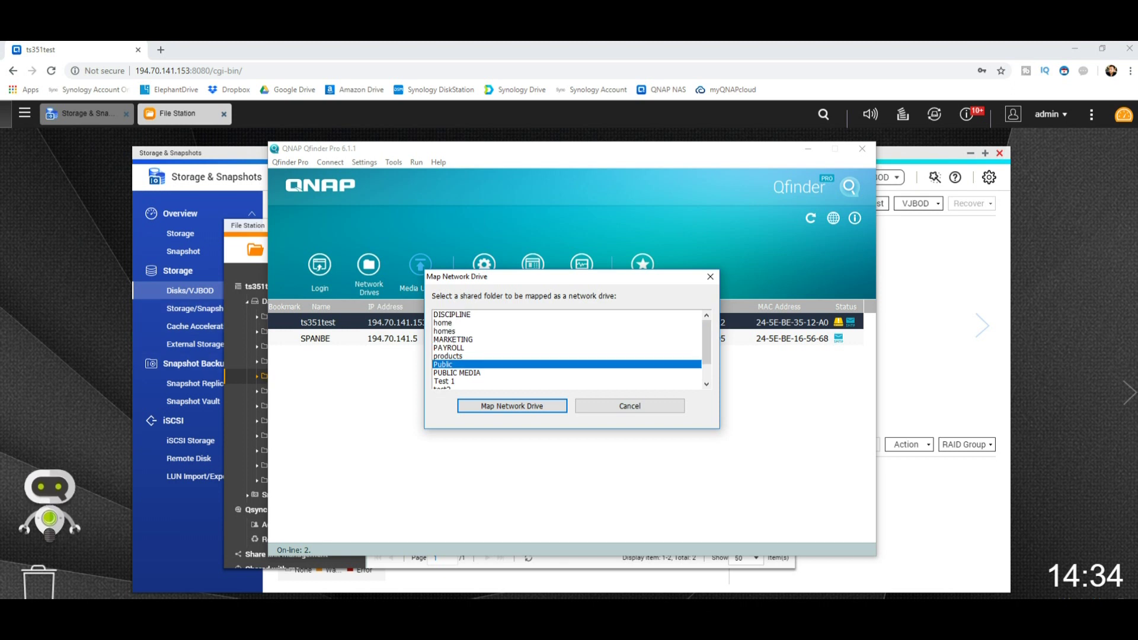
pyautogui.click(452, 339)
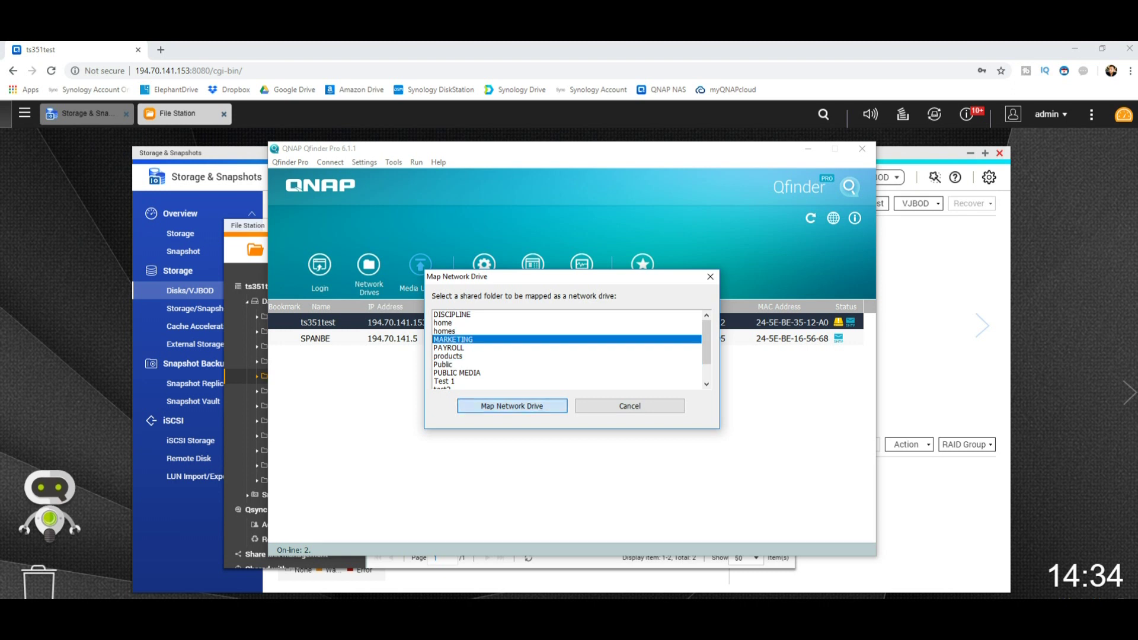
pyautogui.click(511, 405)
# Log in with the NAS account credentials and map MARKETING as drive Q:
pyautogui.write('admin')
pyautogui.press('Tab')
pyautogui.write('12345678')
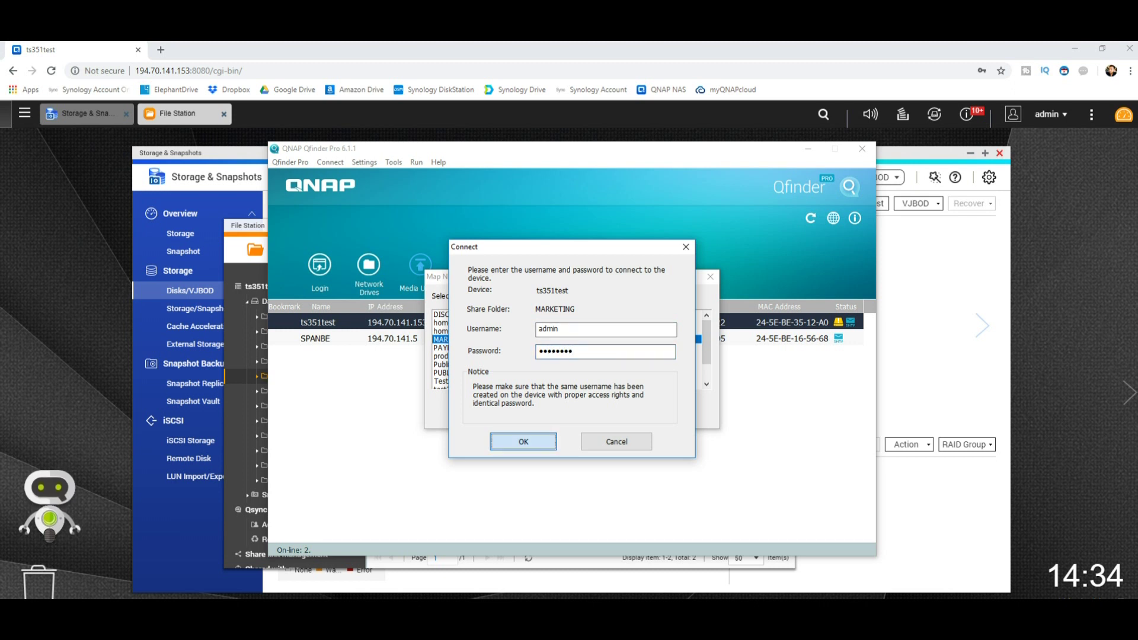
pyautogui.click(524, 442)
pyautogui.click(508, 316)
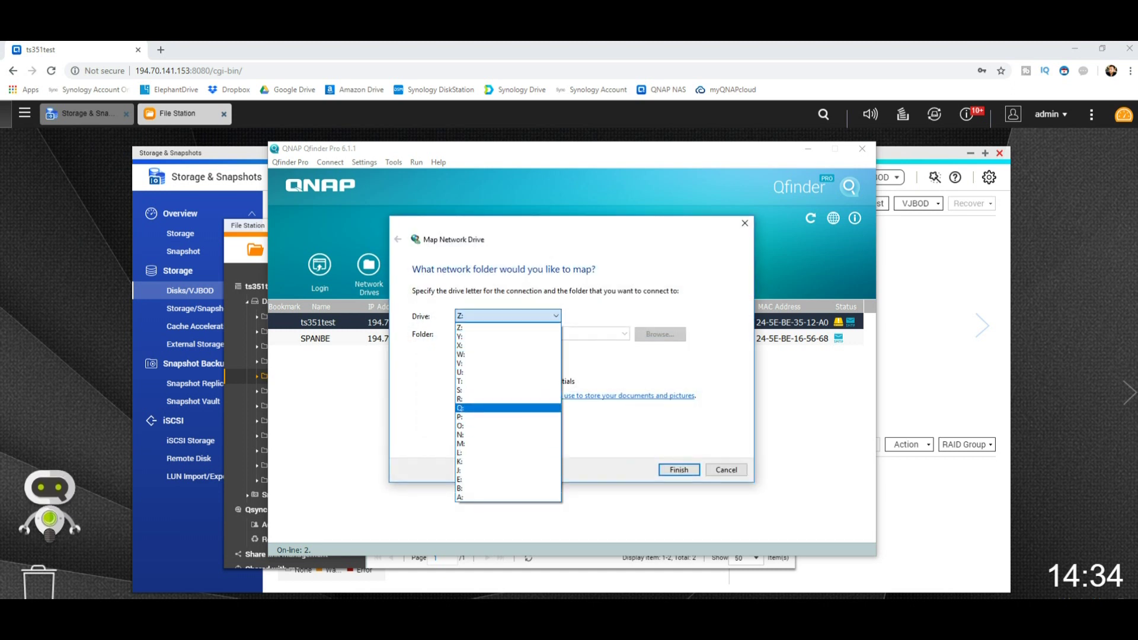
pyautogui.click(507, 408)
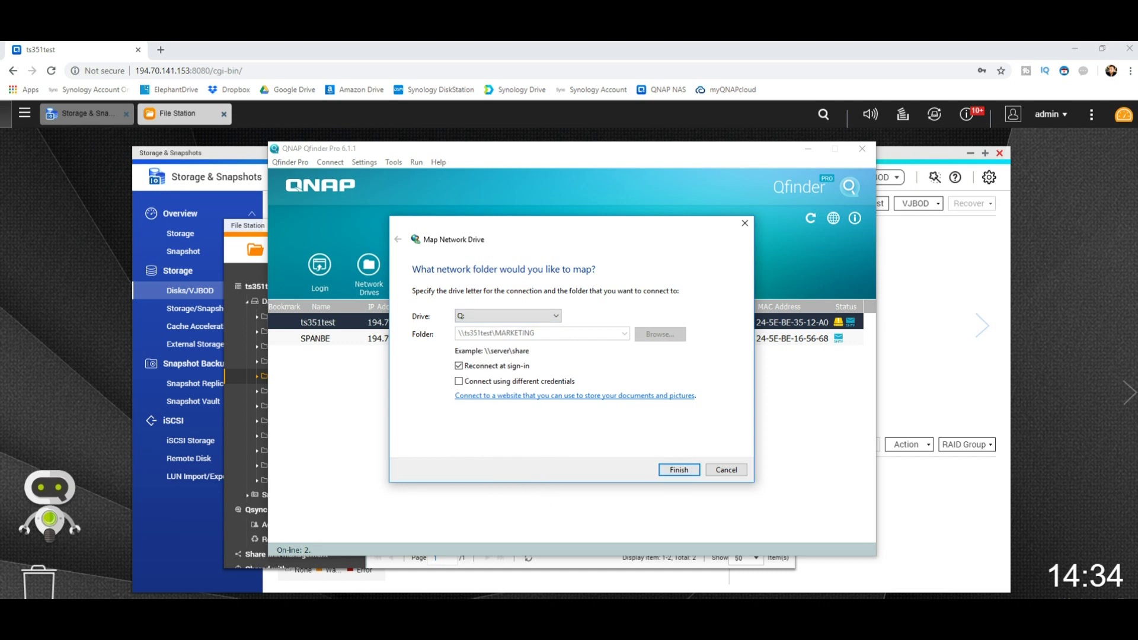
pyautogui.press('Return')
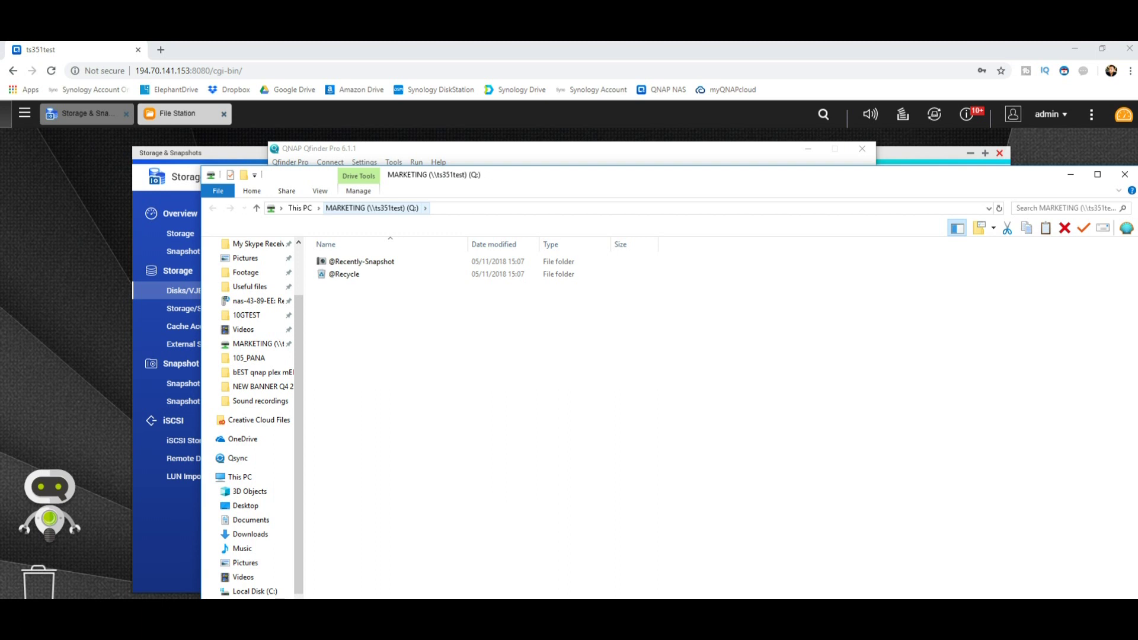
# Minimize Qfinder Pro and bring the Q: drive window fully into view, maximized
pyautogui.moveTo(202, 166); pyautogui.dragTo(681, 325)
pyautogui.click(808, 149)
pyautogui.moveTo(948, 334); pyautogui.dragTo(933, 252)
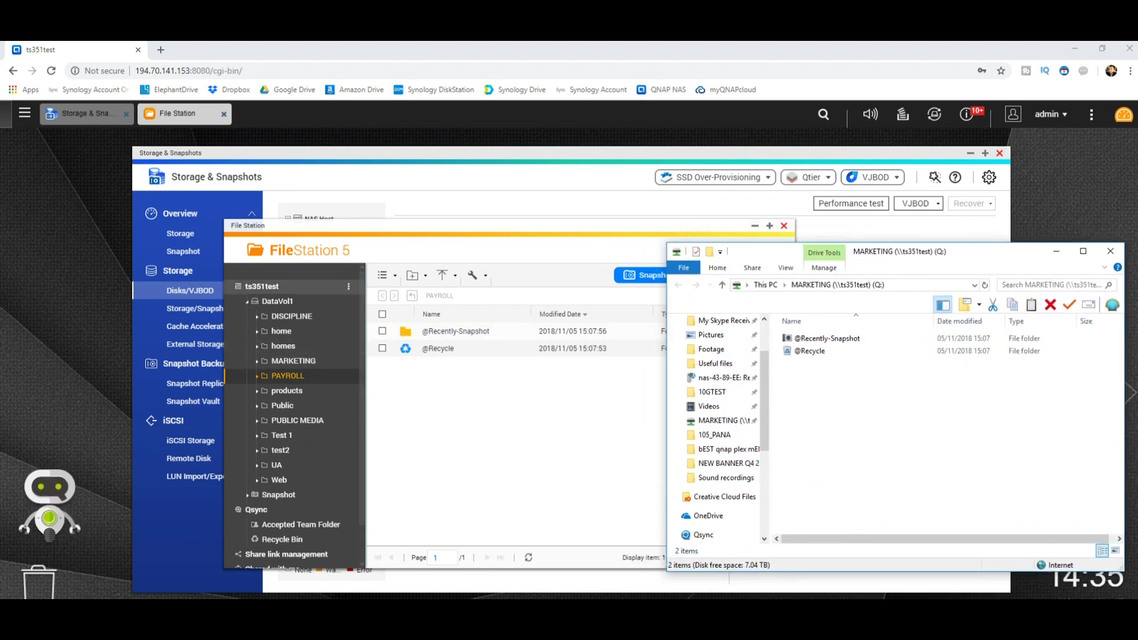
pyautogui.moveTo(456, 331); pyautogui.dragTo(445, 352)
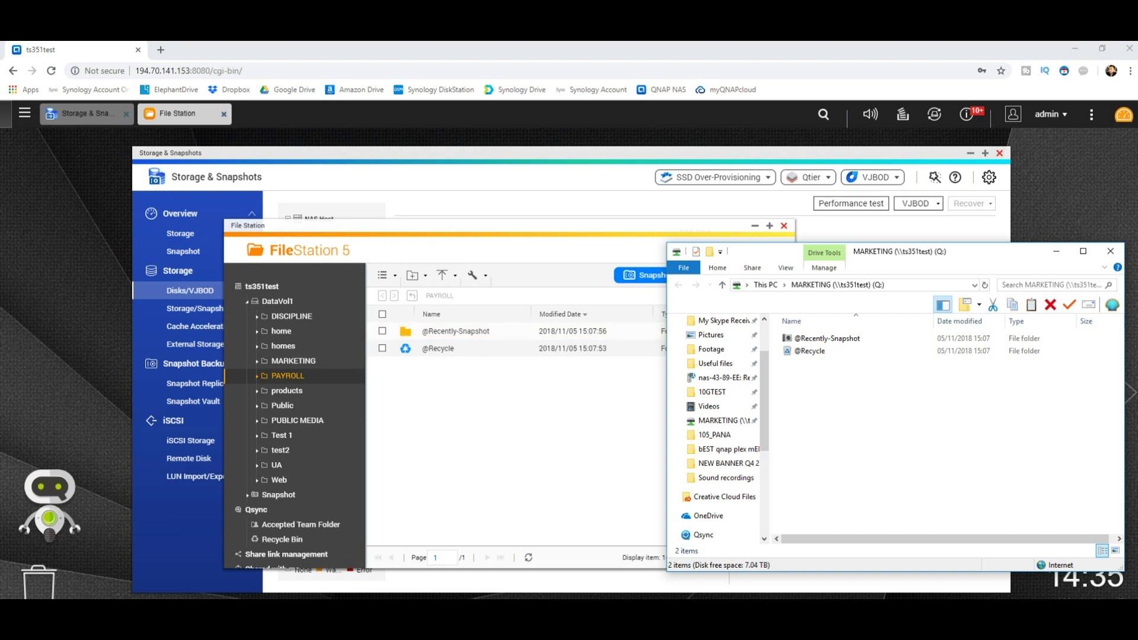
pyautogui.moveTo(978, 250); pyautogui.dragTo(723, 160)
pyautogui.click(827, 160)
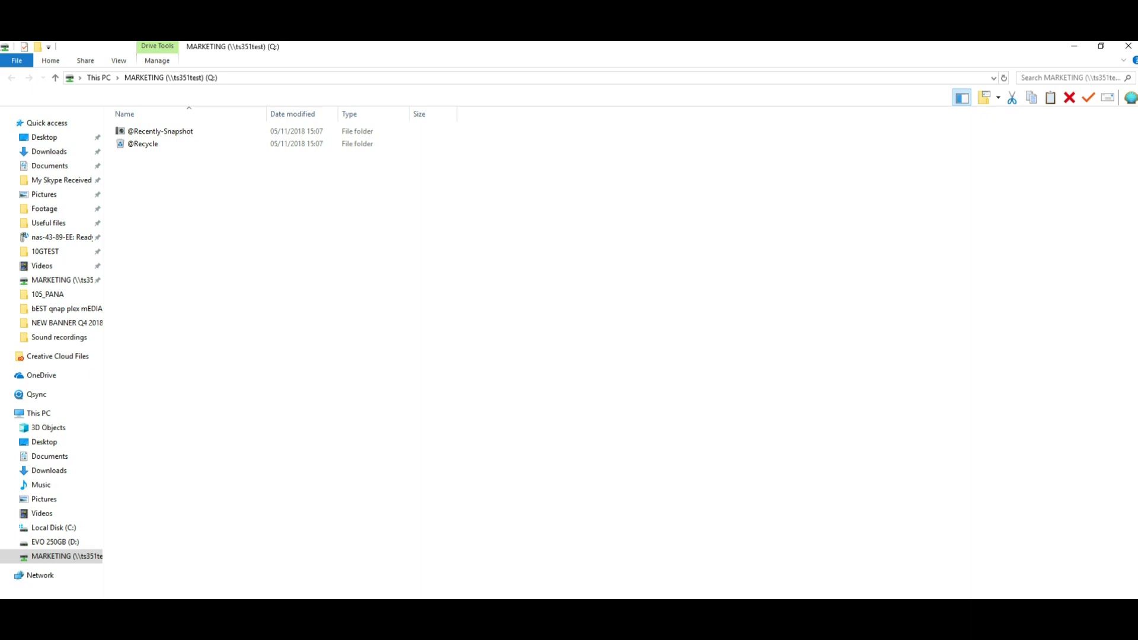
# Place the restored Q: window right of File Station, show MARKETING, and open Footage
pyautogui.press('super+Down')
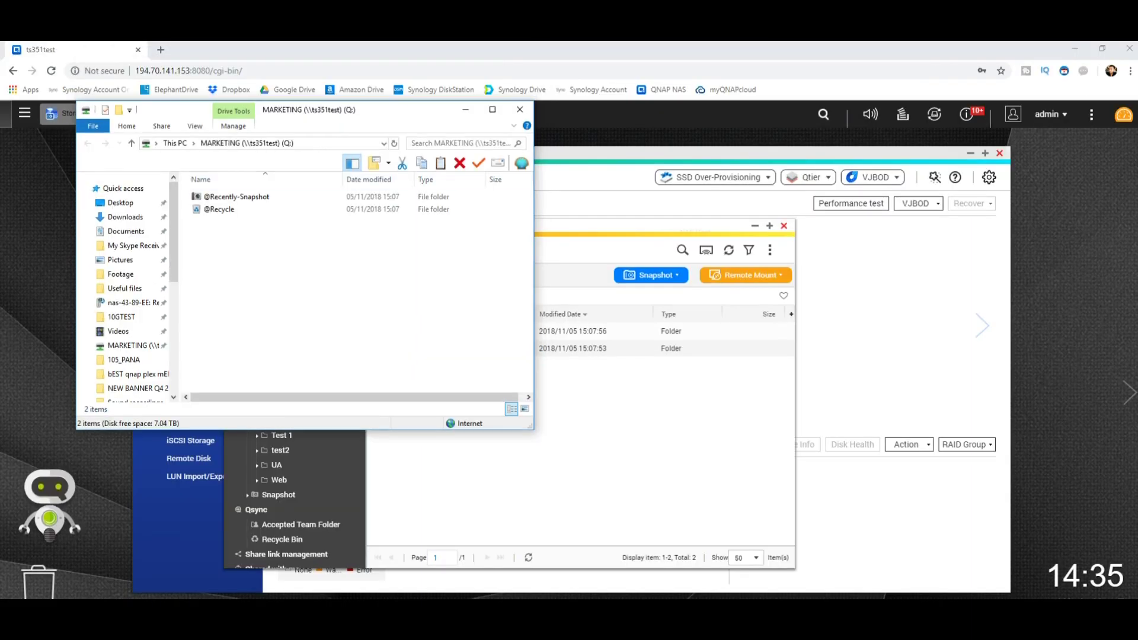
pyautogui.moveTo(533, 267); pyautogui.dragTo(762, 267)
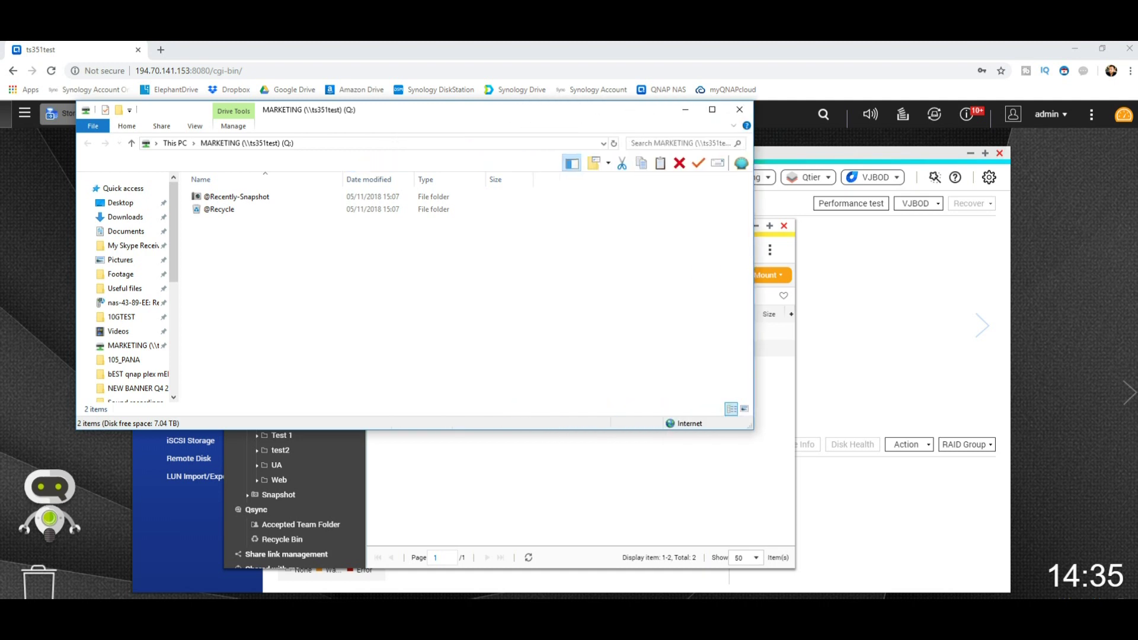
pyautogui.moveTo(355, 110); pyautogui.dragTo(746, 189)
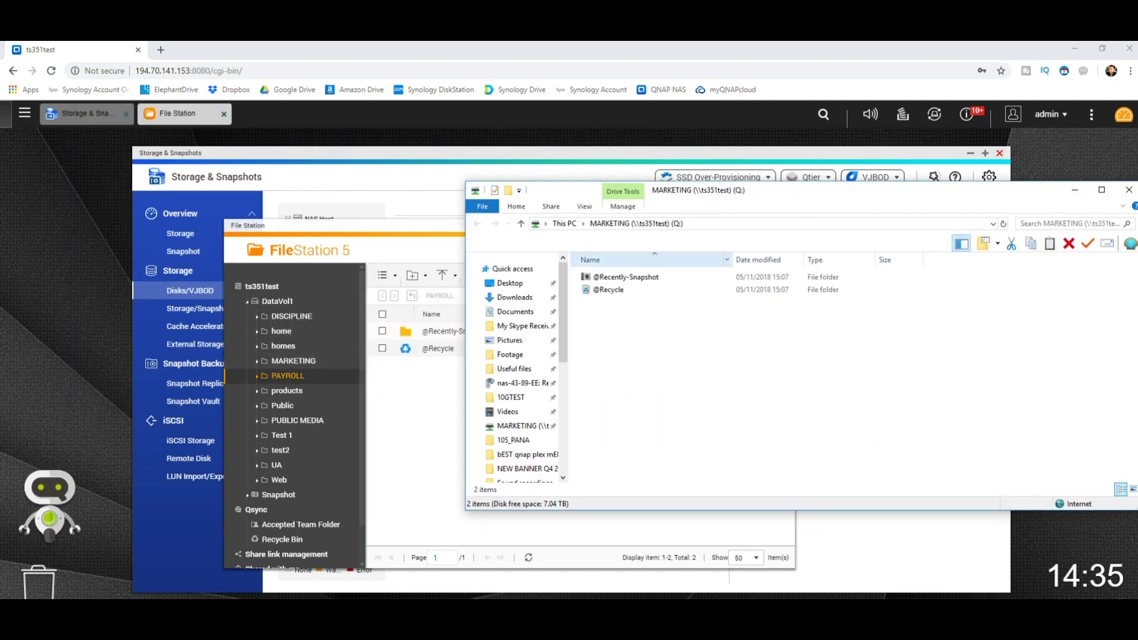
pyautogui.click(293, 360)
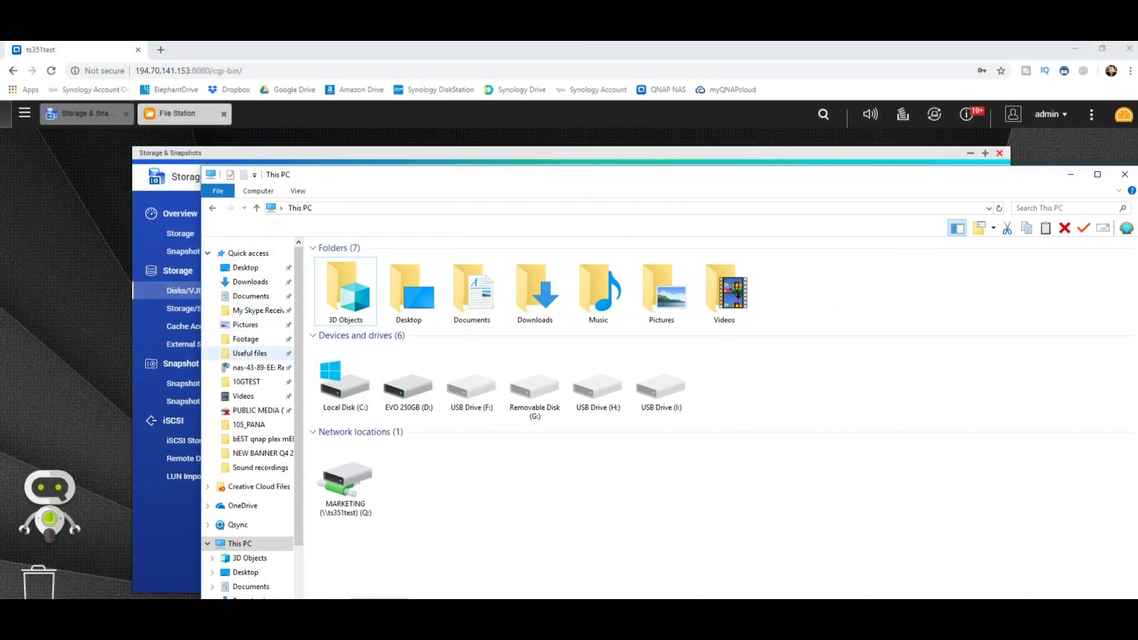
pyautogui.click(245, 338)
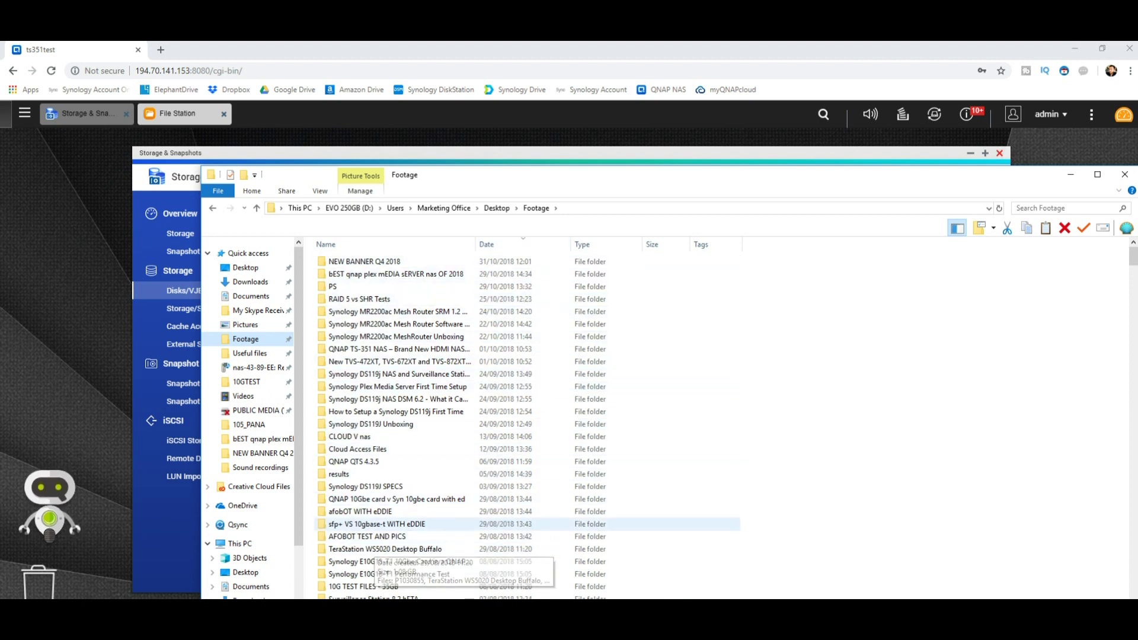
# Copy the 10G TEST FILES - 35GB folder from Footage
pyautogui.click(363, 586)
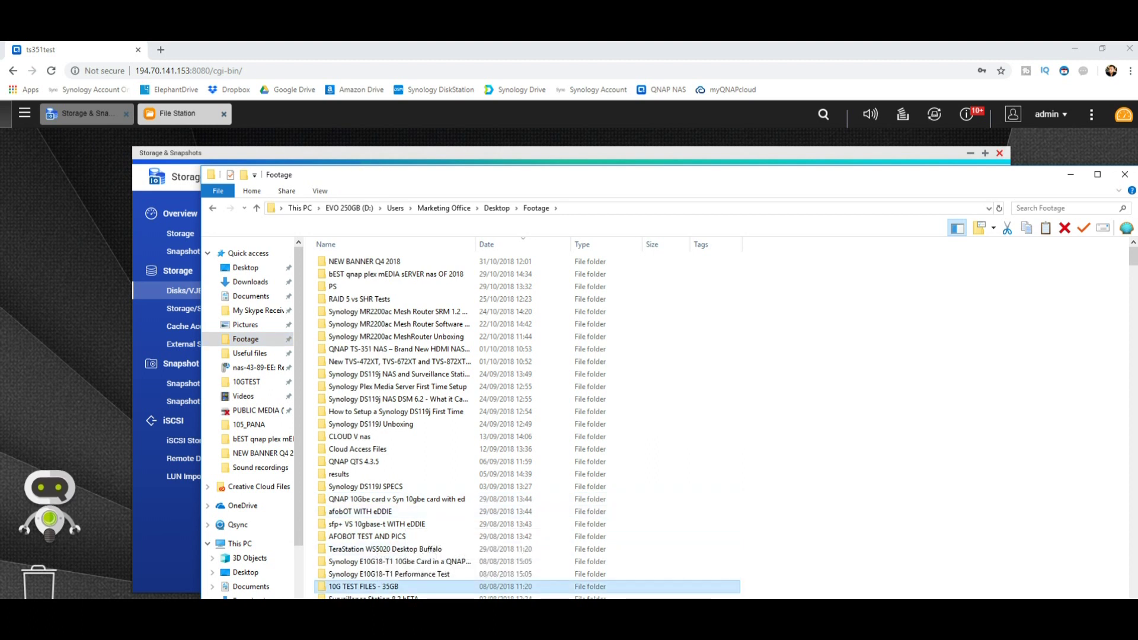
pyautogui.rightClick(383, 586)
pyautogui.click(403, 514)
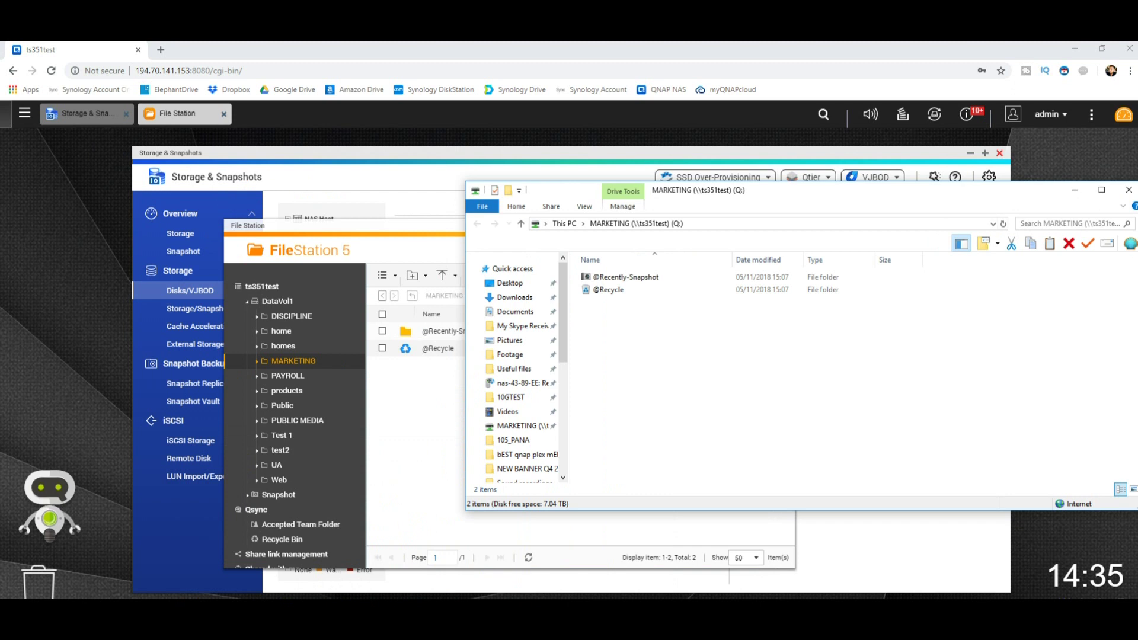
# Paste the folder onto drive Q:, closing the progress window when the copy finishes
pyautogui.rightClick(650, 377)
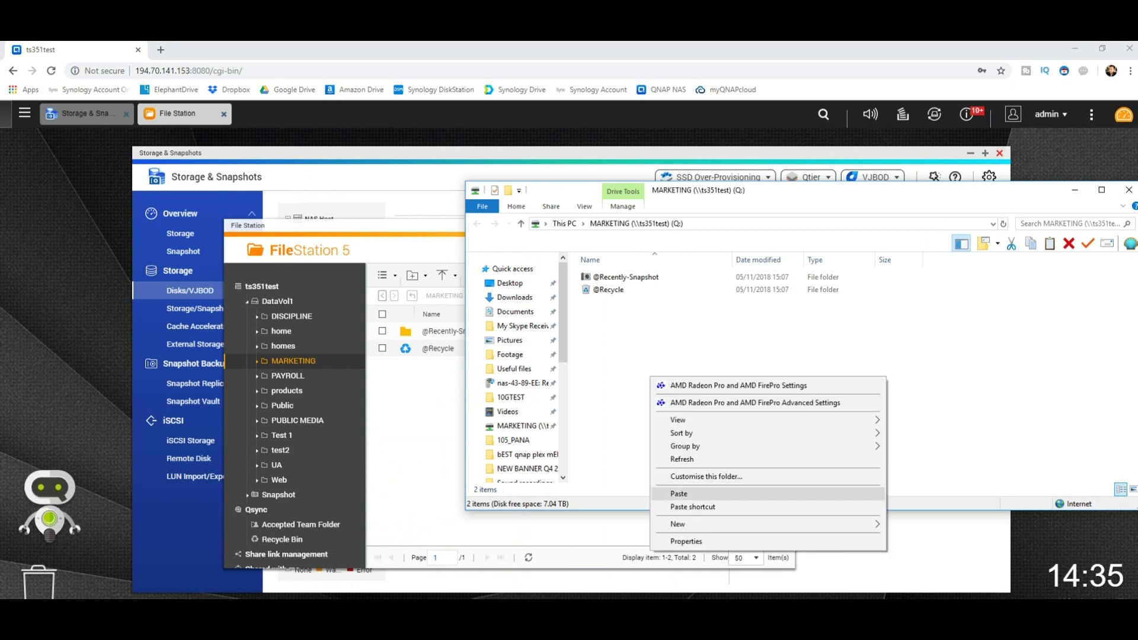
pyautogui.click(679, 493)
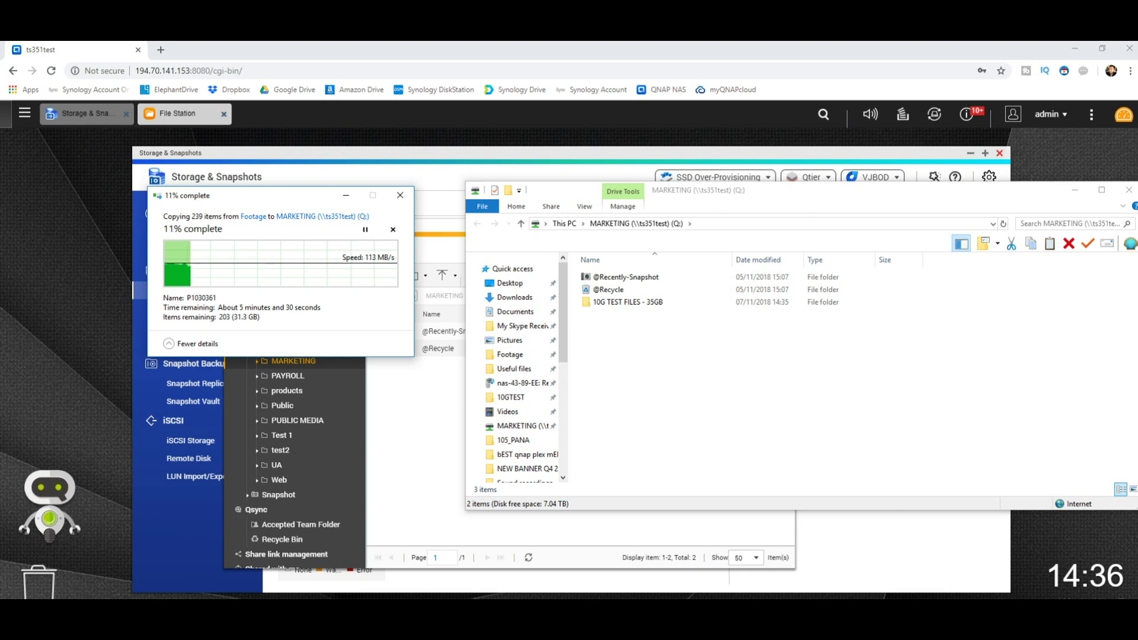
pyautogui.click(400, 195)
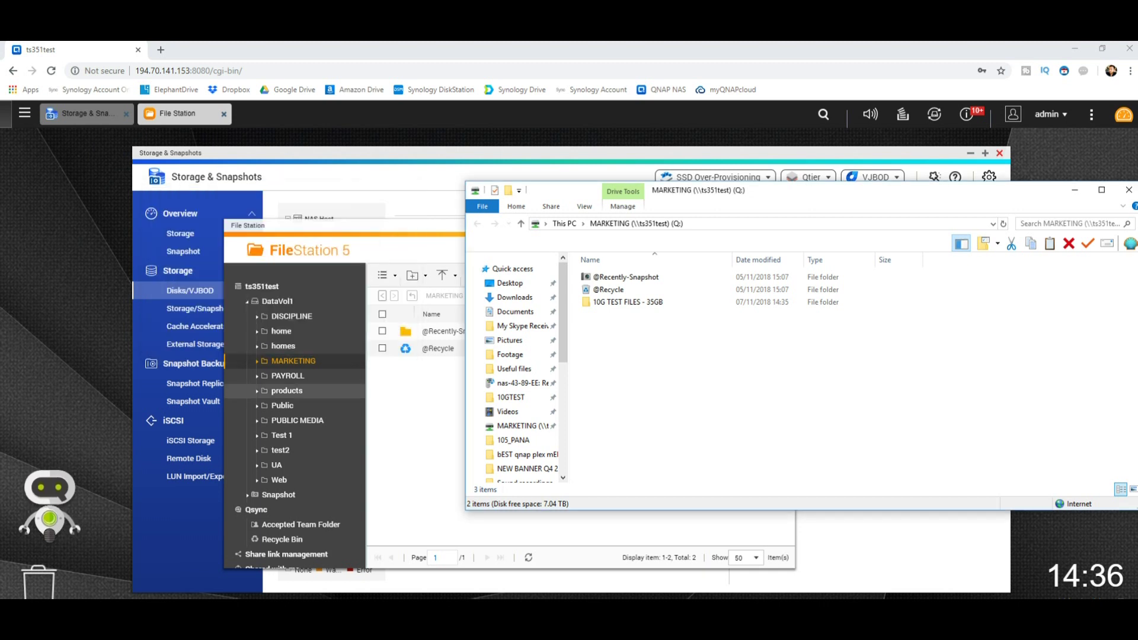
pyautogui.click(528, 557)
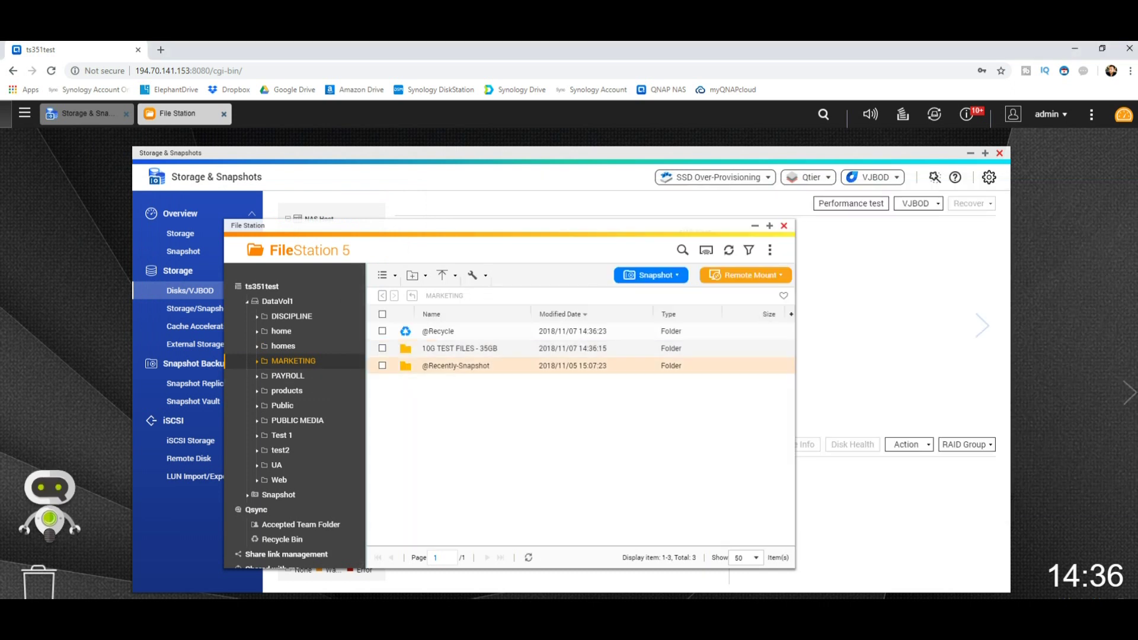
# Open 10G TEST FILES - 35GB in File Station to see its three subfolders, then restore the Q: window
pyautogui.click(460, 349)
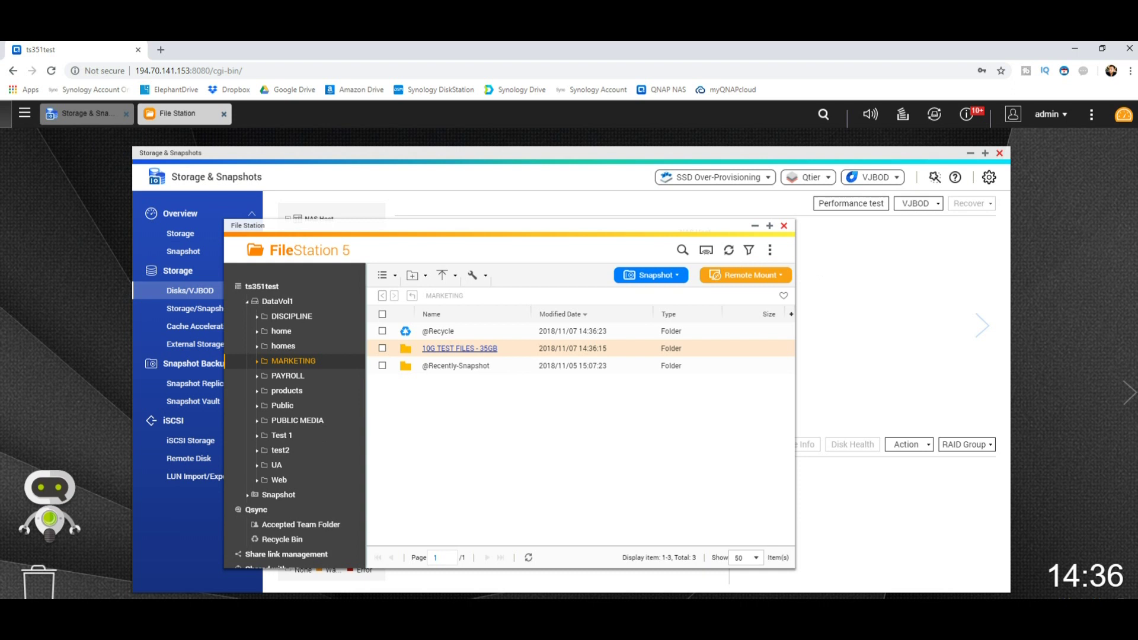
pyautogui.click(459, 349)
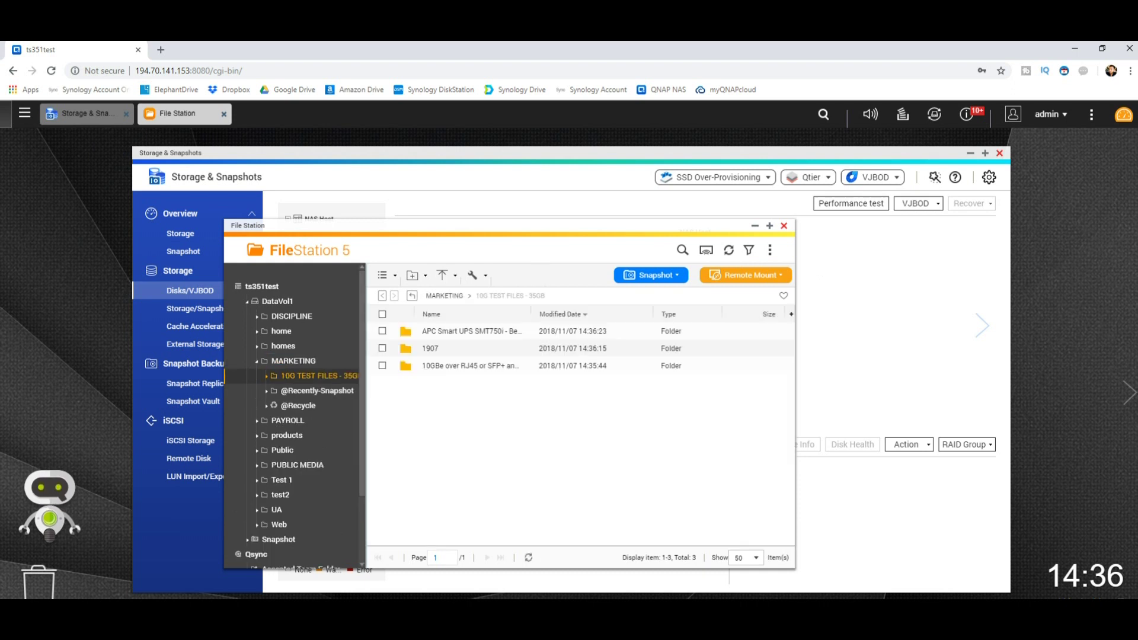
pyautogui.click(190, 582)
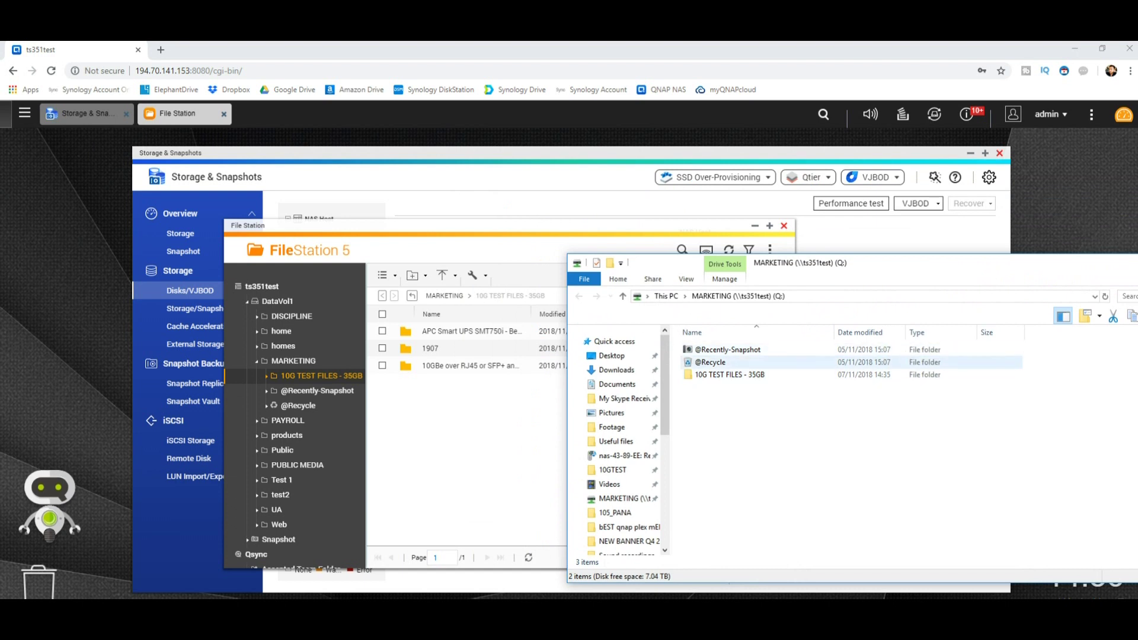
# Delete the three subfolders in Q:'s 10G TEST FILES - 35GB, then reload MARKETING in File Station
pyautogui.doubleClick(728, 374)
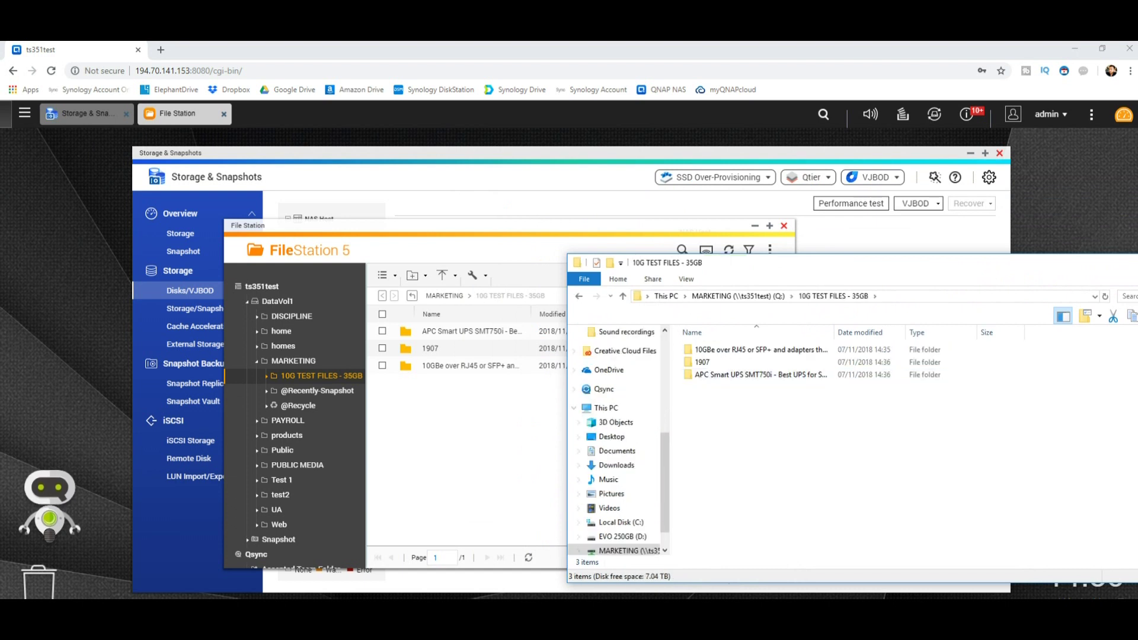
pyautogui.moveTo(789, 428); pyautogui.dragTo(676, 327)
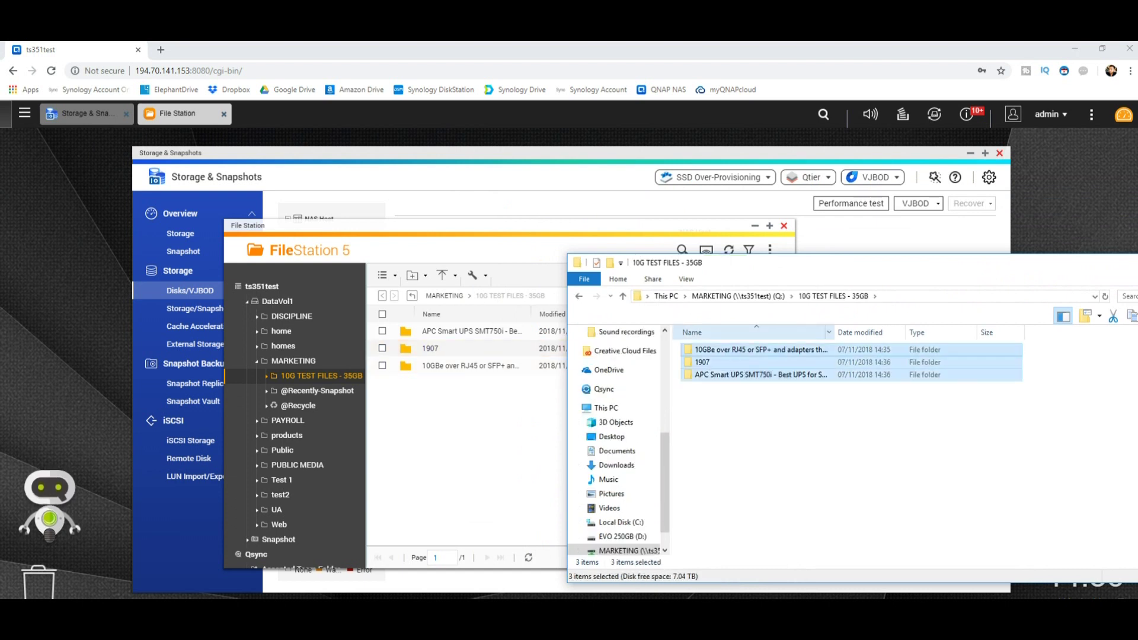
pyautogui.press('Delete')
pyautogui.press('Return')
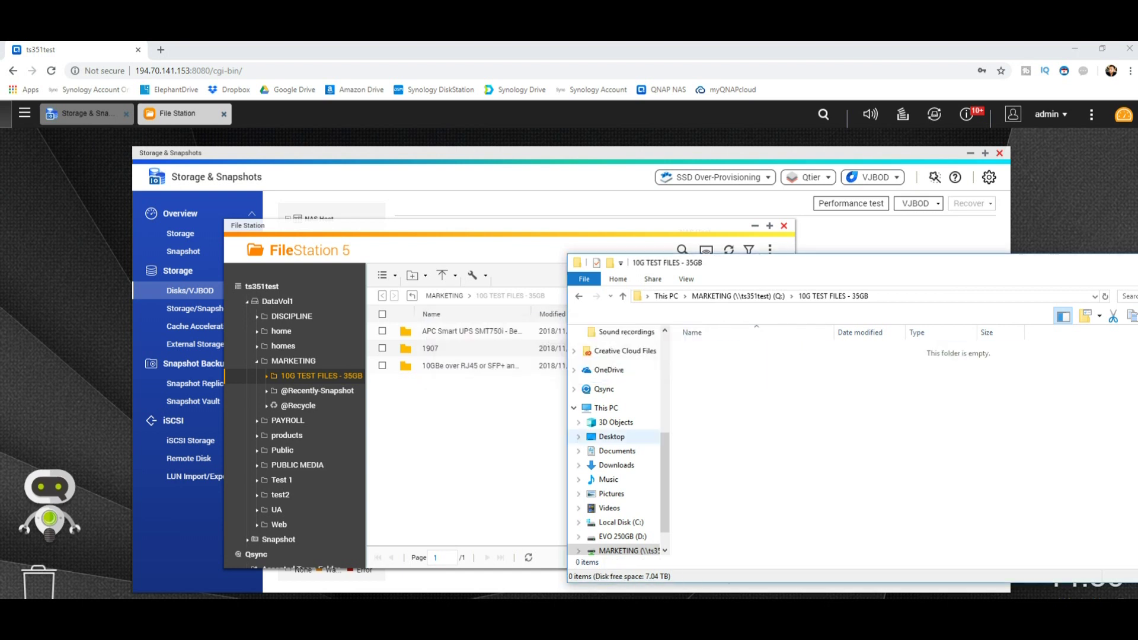
pyautogui.hotkey('alt', 'Tab')
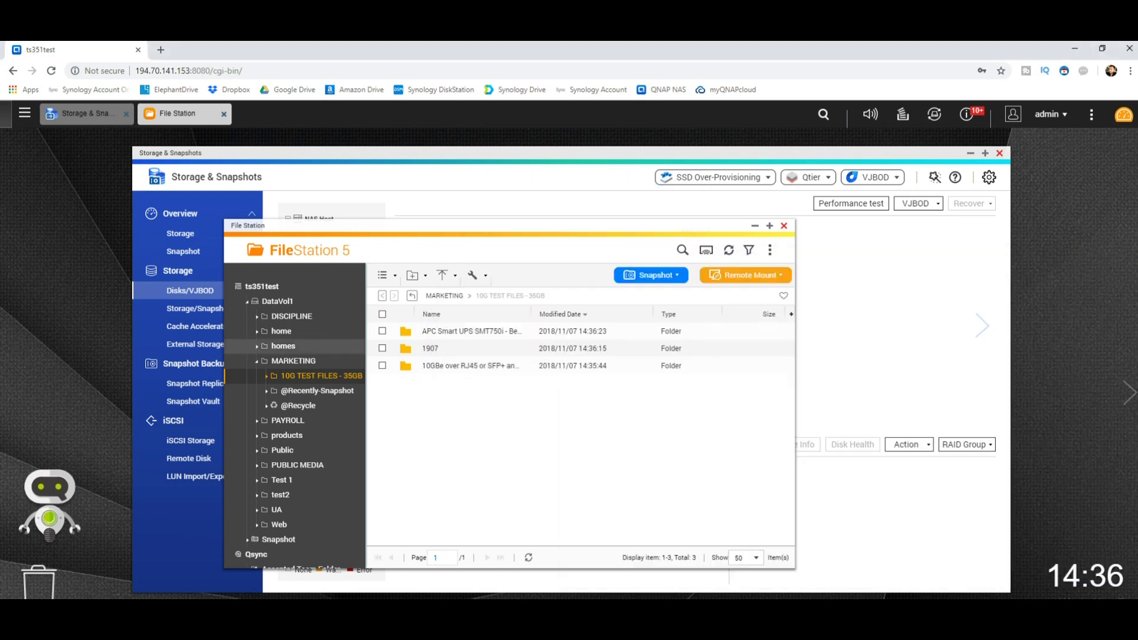
pyautogui.click(293, 360)
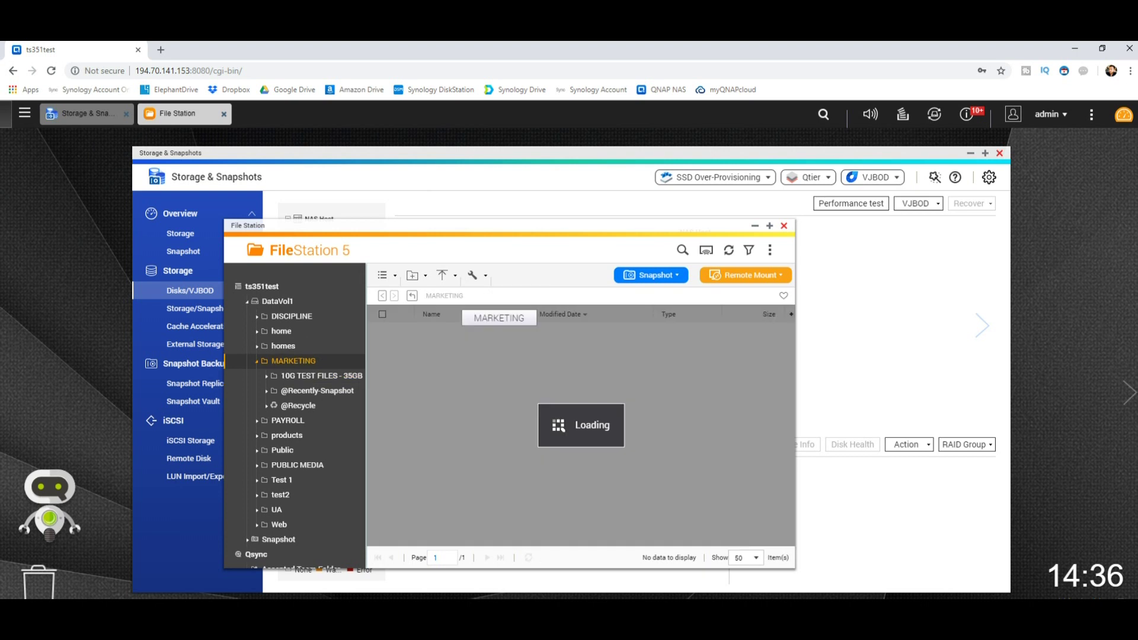
pyautogui.doubleClick(437, 330)
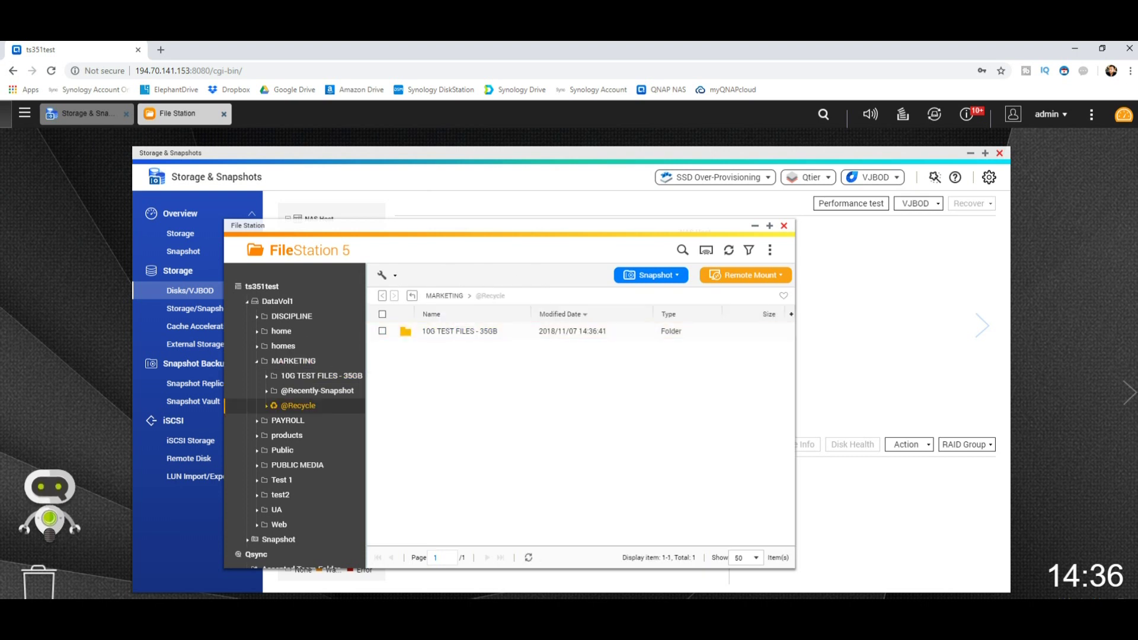
pyautogui.click(444, 295)
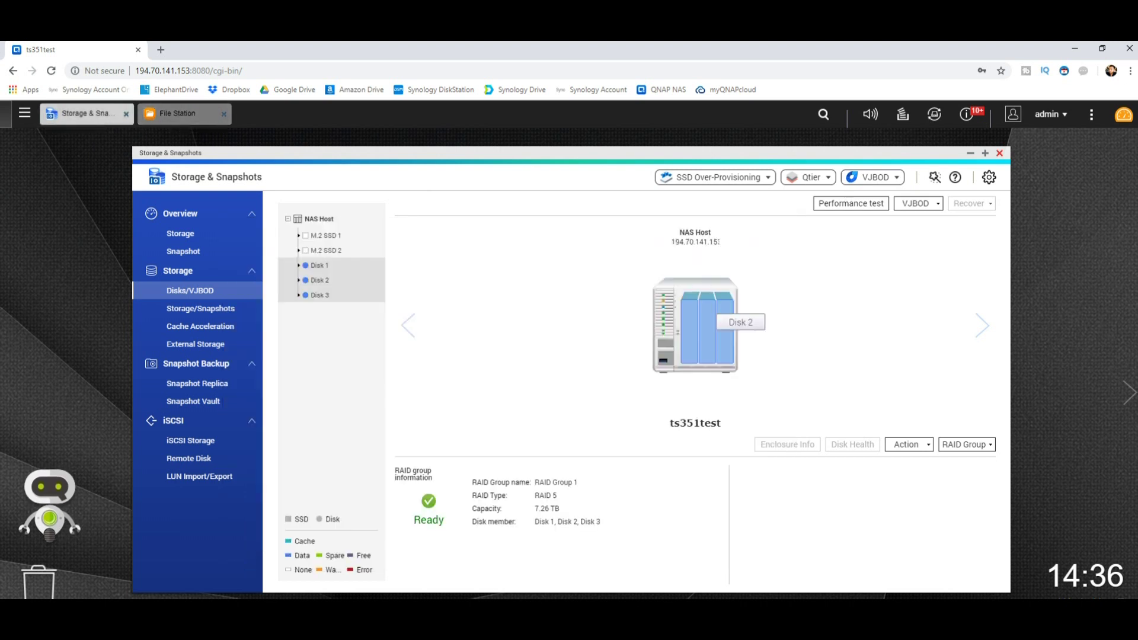
# Highlight RAID Group 1's name and its Disk 1, 2, 3 members, then bring File Station forward
pyautogui.moveTo(536, 482); pyautogui.dragTo(576, 482)
pyautogui.moveTo(600, 522); pyautogui.dragTo(534, 508)
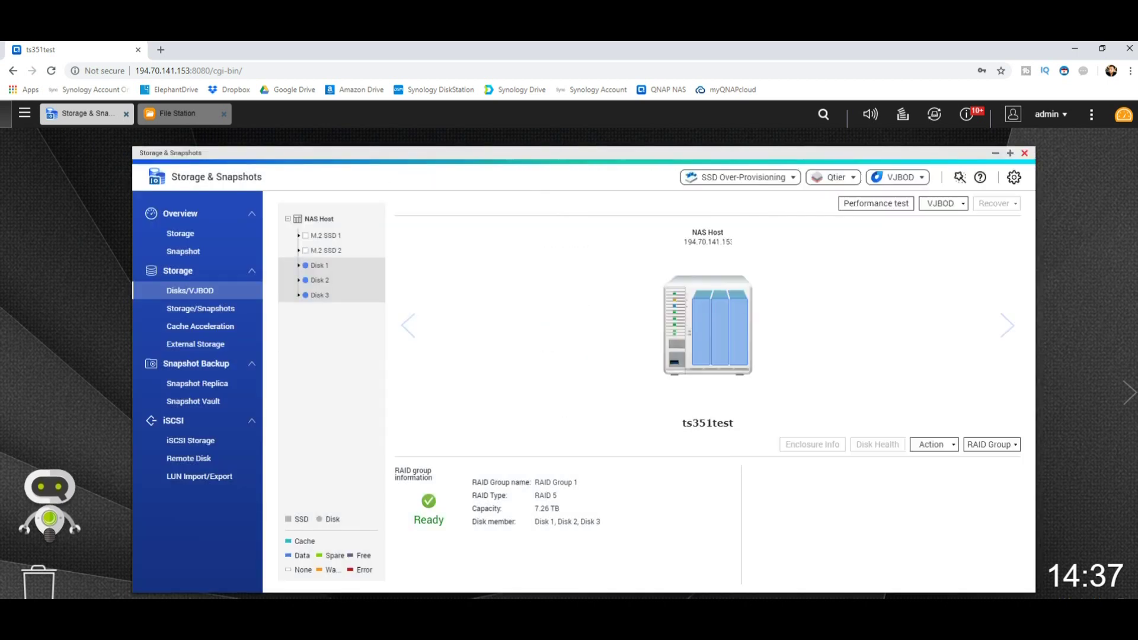
pyautogui.click(178, 113)
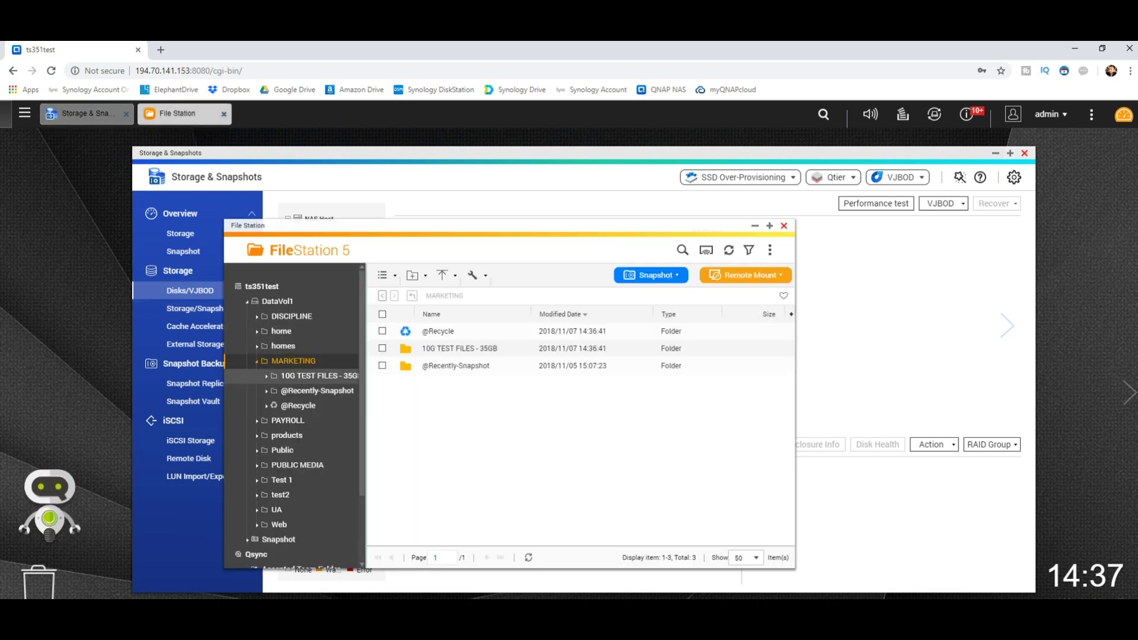
pyautogui.click(317, 375)
pyautogui.click(317, 390)
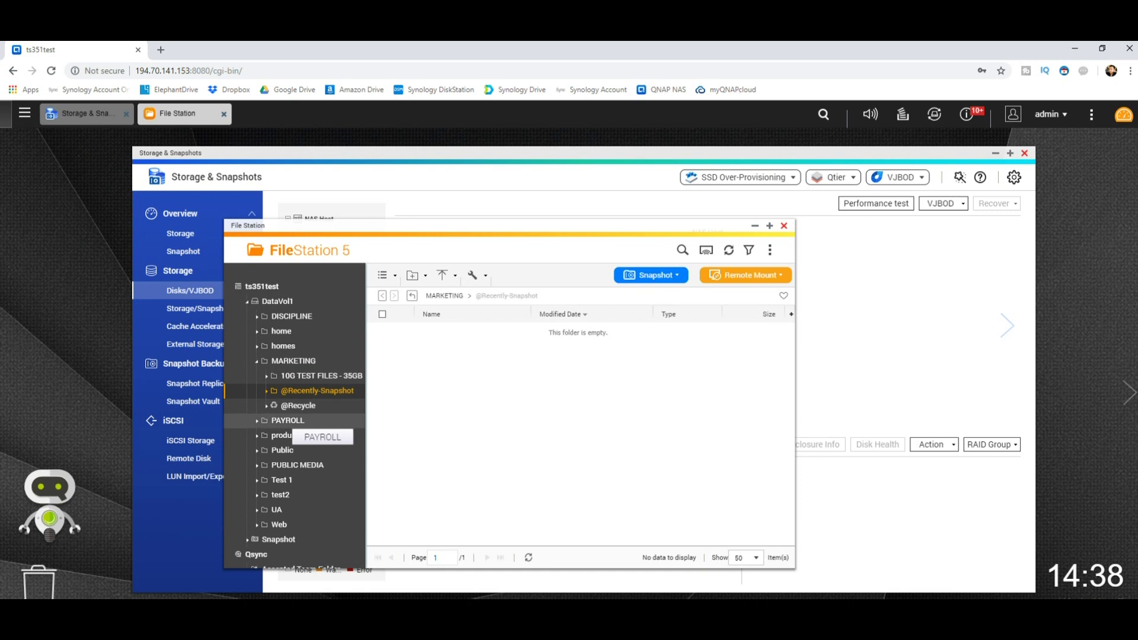
pyautogui.click(287, 420)
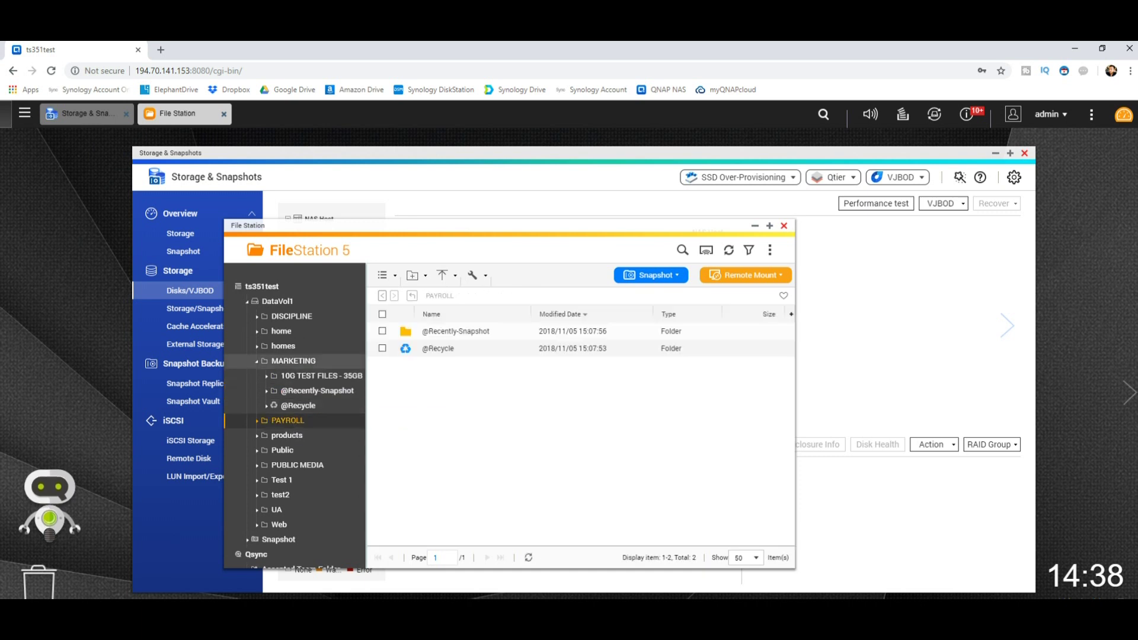
pyautogui.click(293, 361)
pyautogui.click(292, 315)
pyautogui.click(281, 331)
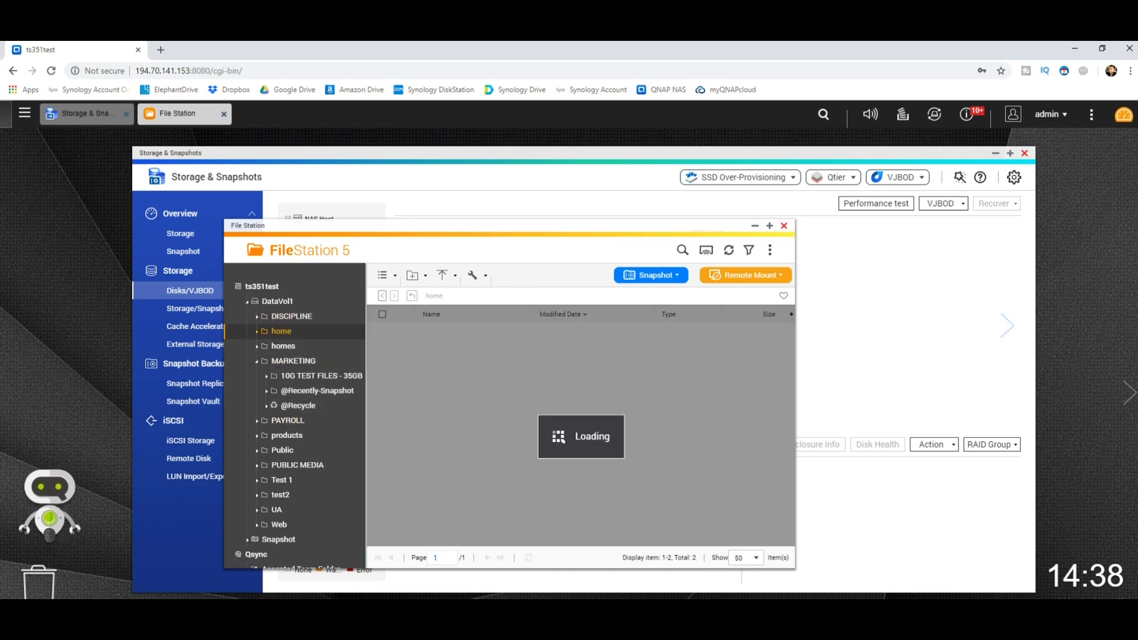
pyautogui.click(294, 361)
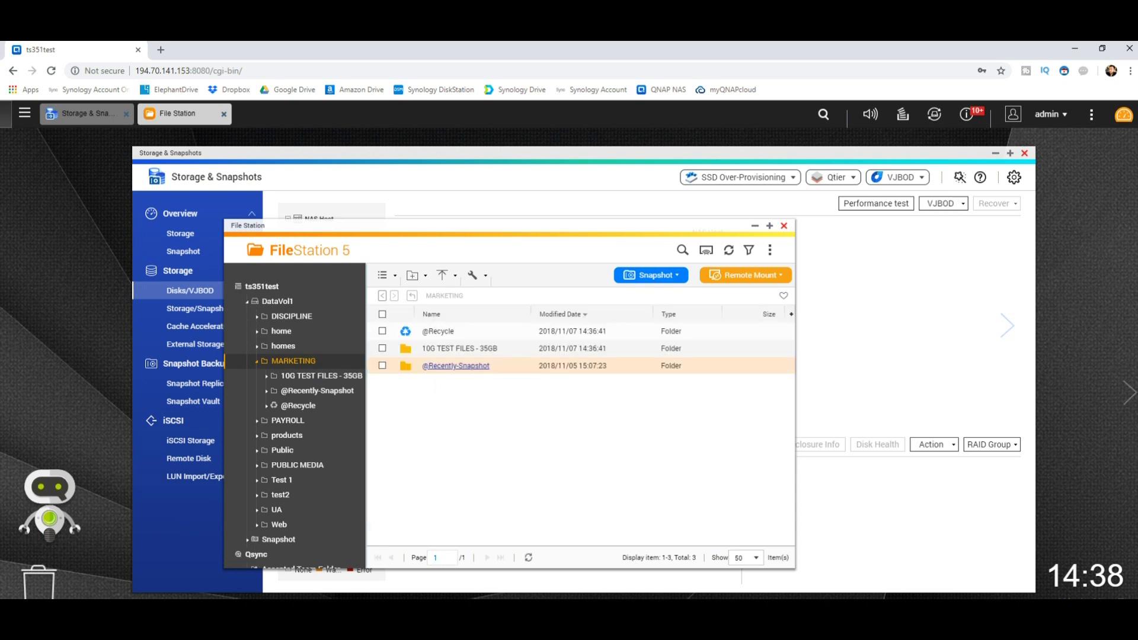
pyautogui.doubleClick(458, 336)
pyautogui.click(460, 332)
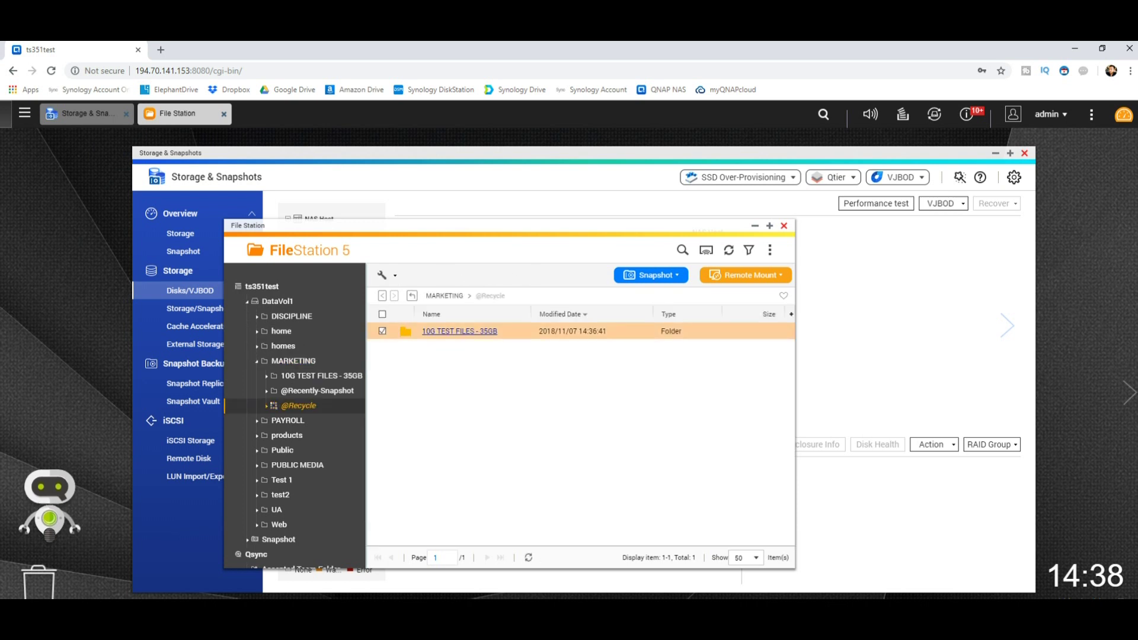
pyautogui.click(314, 420)
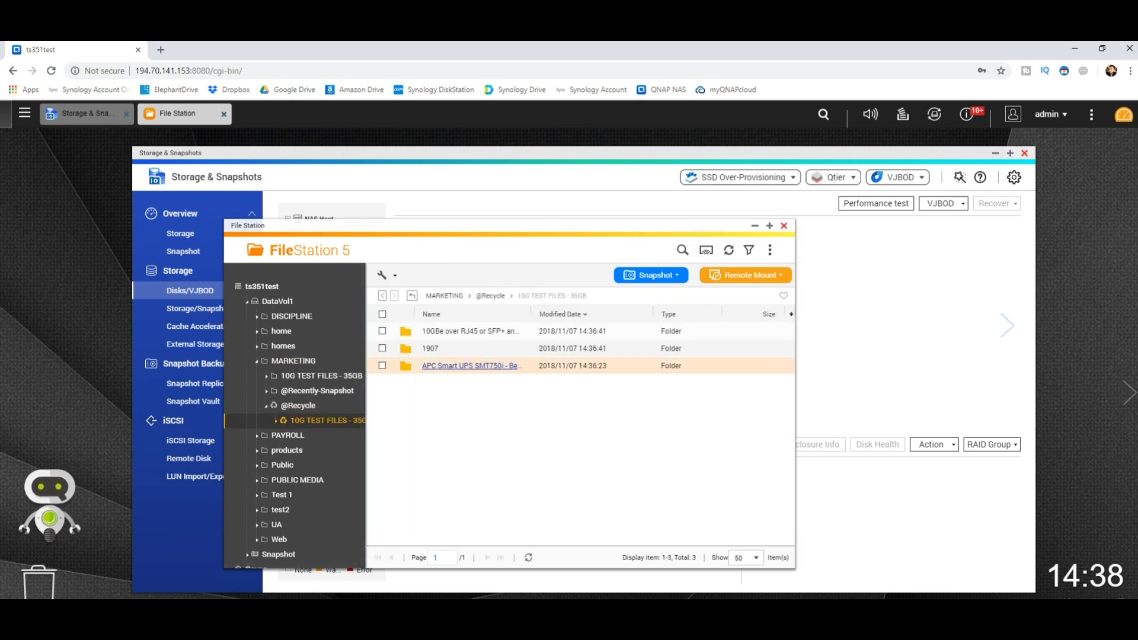
pyautogui.click(294, 361)
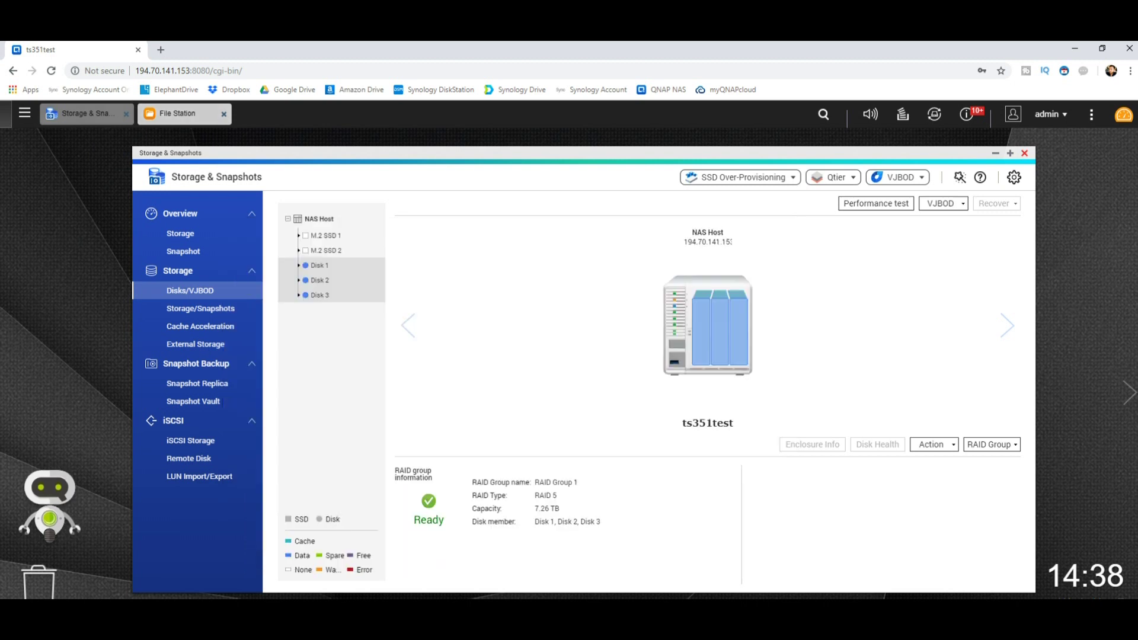
# Check the Storage Pool 1 snapshot overview, then view Disks/VJBOD showing RAID Group 1 Degraded
pyautogui.click(183, 252)
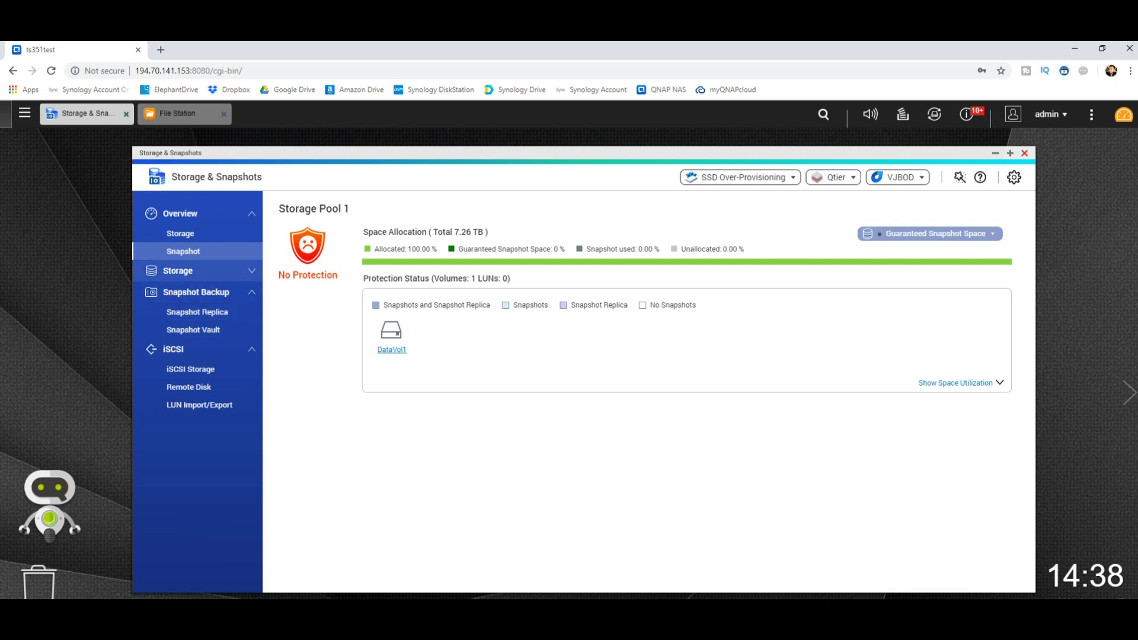
pyautogui.click(178, 270)
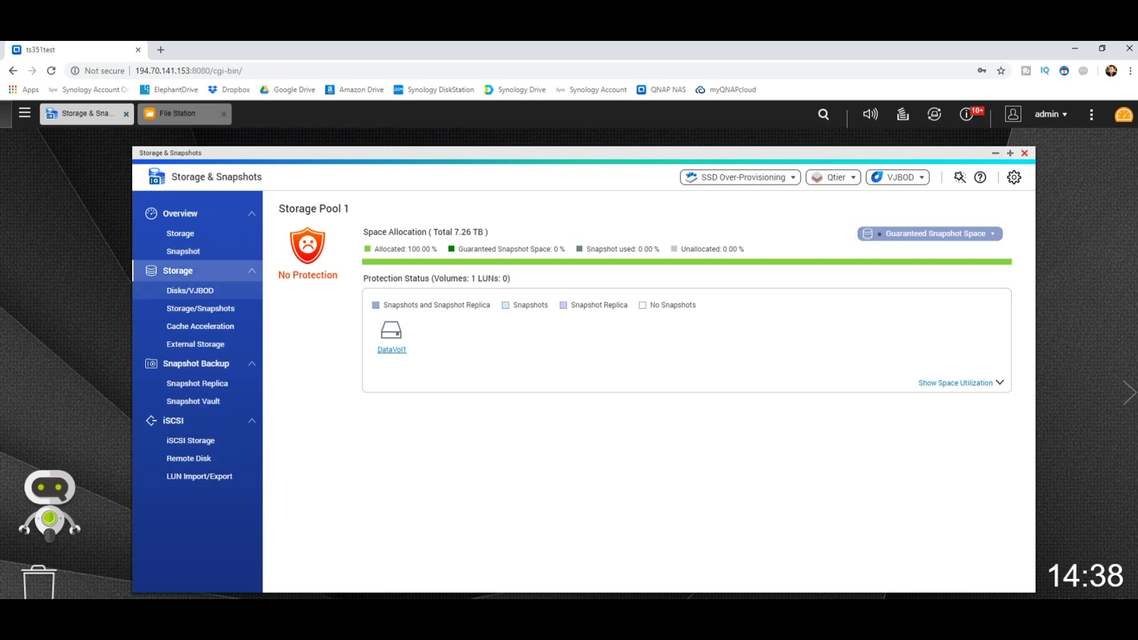
pyautogui.moveTo(308, 275)
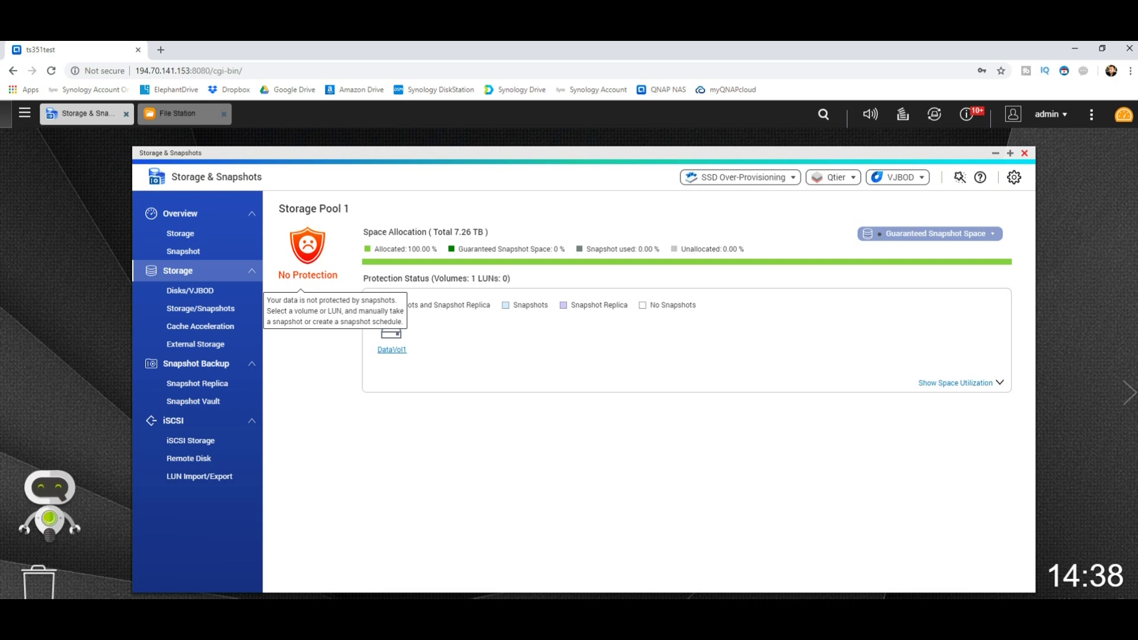
pyautogui.click(190, 290)
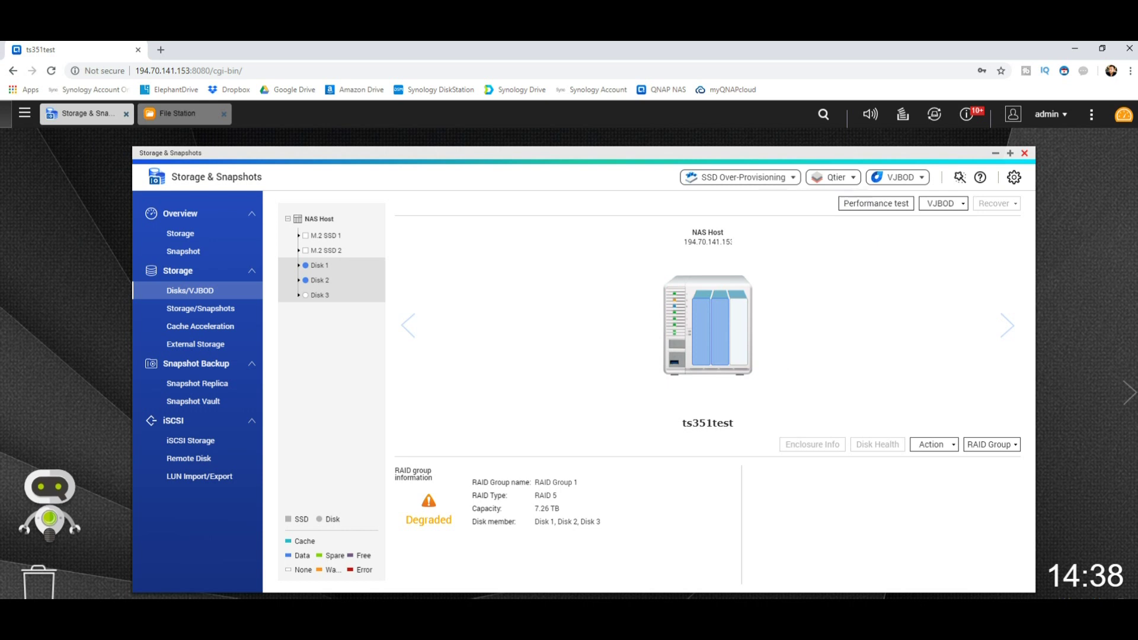
# Bring up the empty Q: 10G TEST FILES - 35GB window, then the local Footage window
pyautogui.click(199, 586)
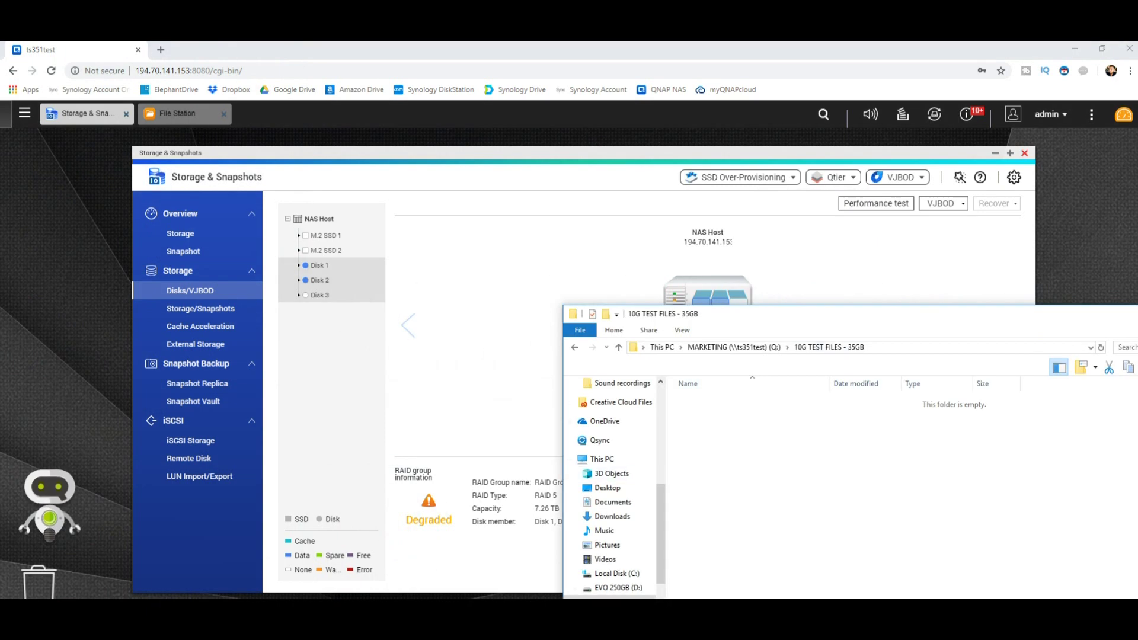
pyautogui.moveTo(129, 597)
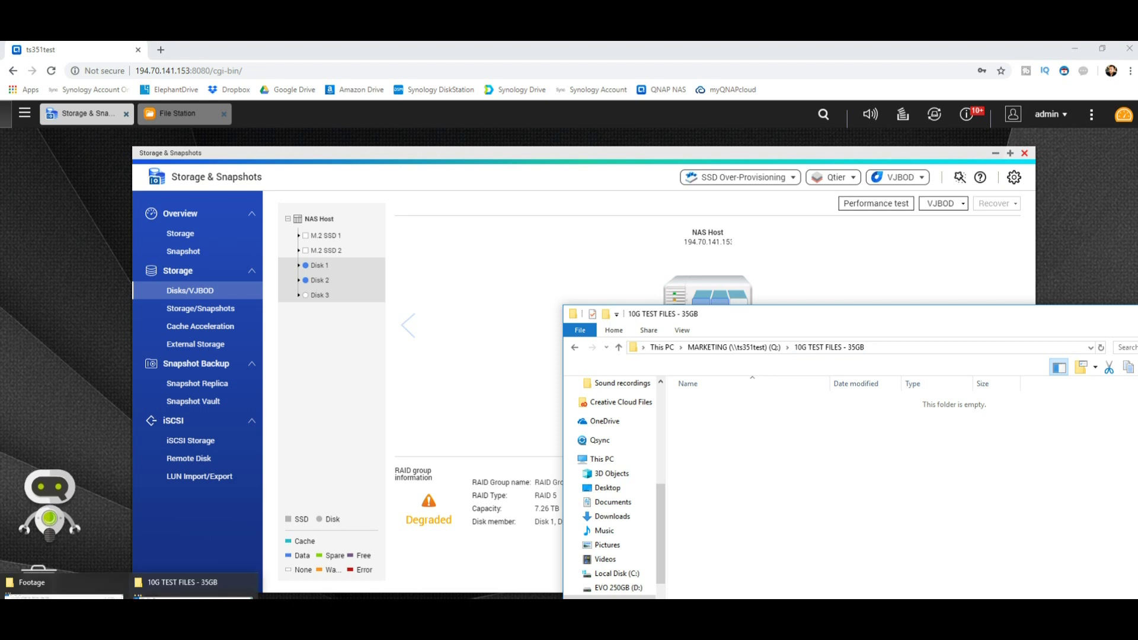
pyautogui.click(41, 584)
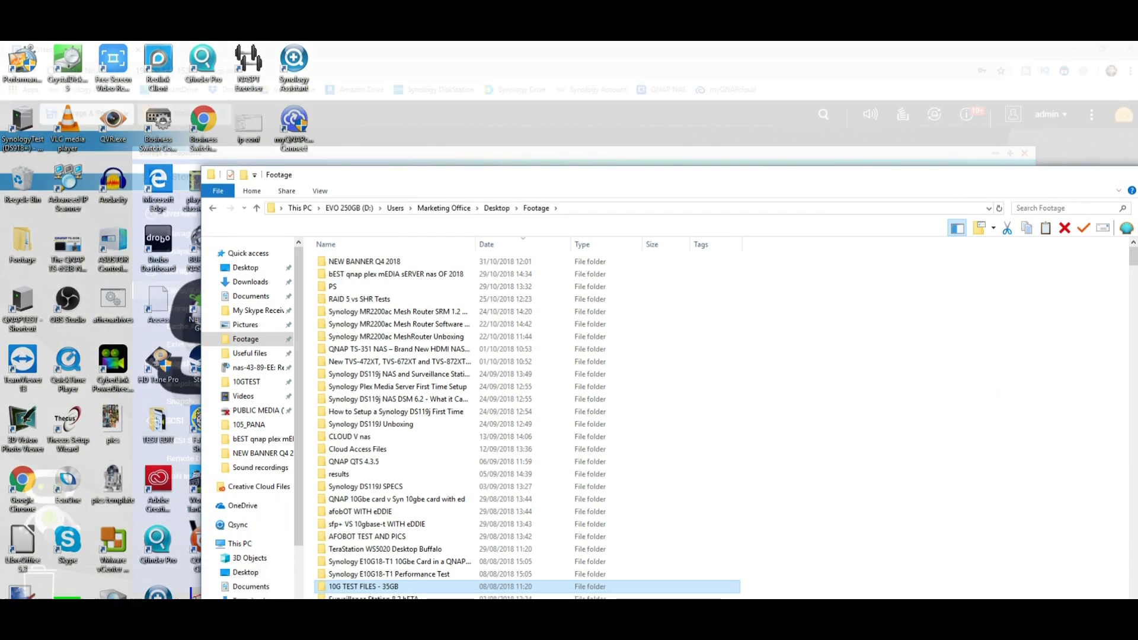
# Copy the local 10G TEST FILES - 35GB folder and paste it into the empty Q: folder
pyautogui.rightClick(375, 586)
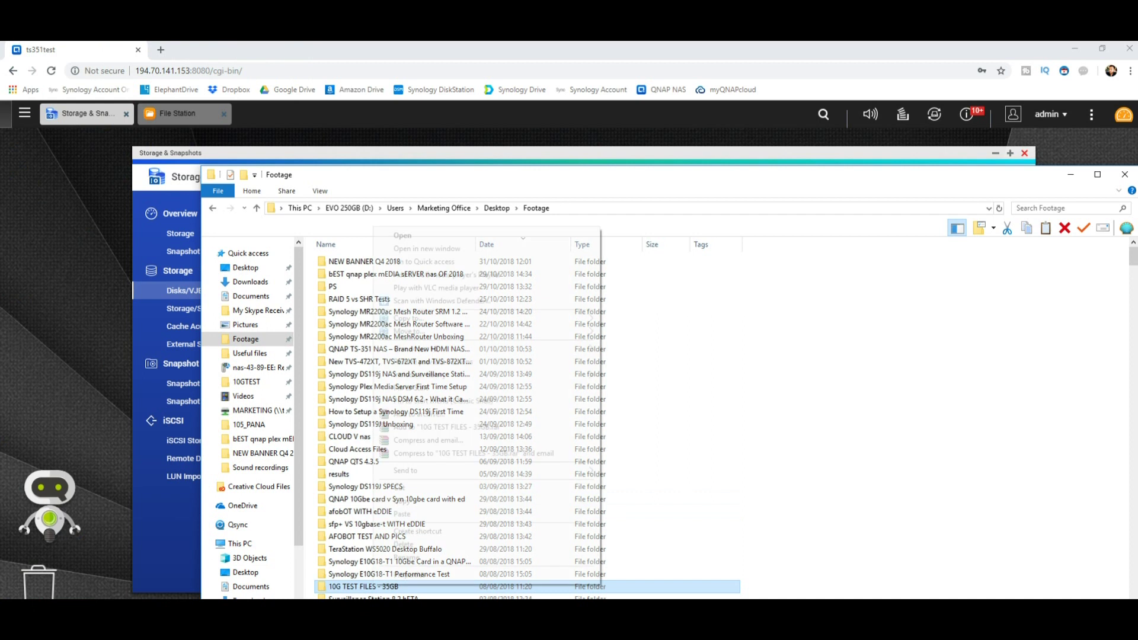
pyautogui.click(409, 500)
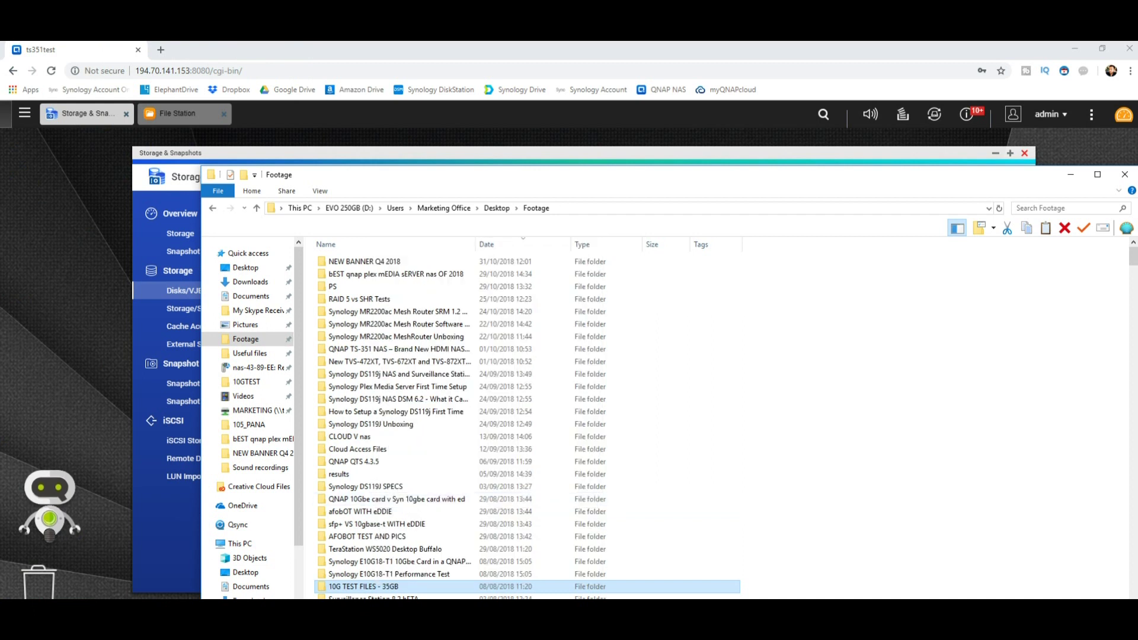
pyautogui.click(1070, 174)
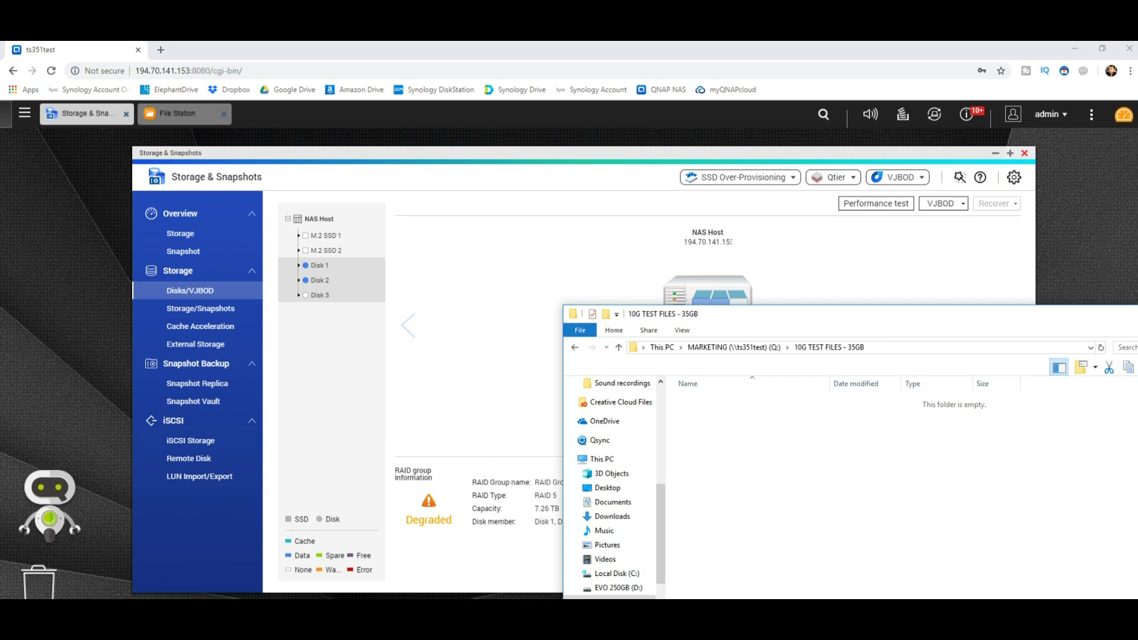
pyautogui.rightClick(769, 464)
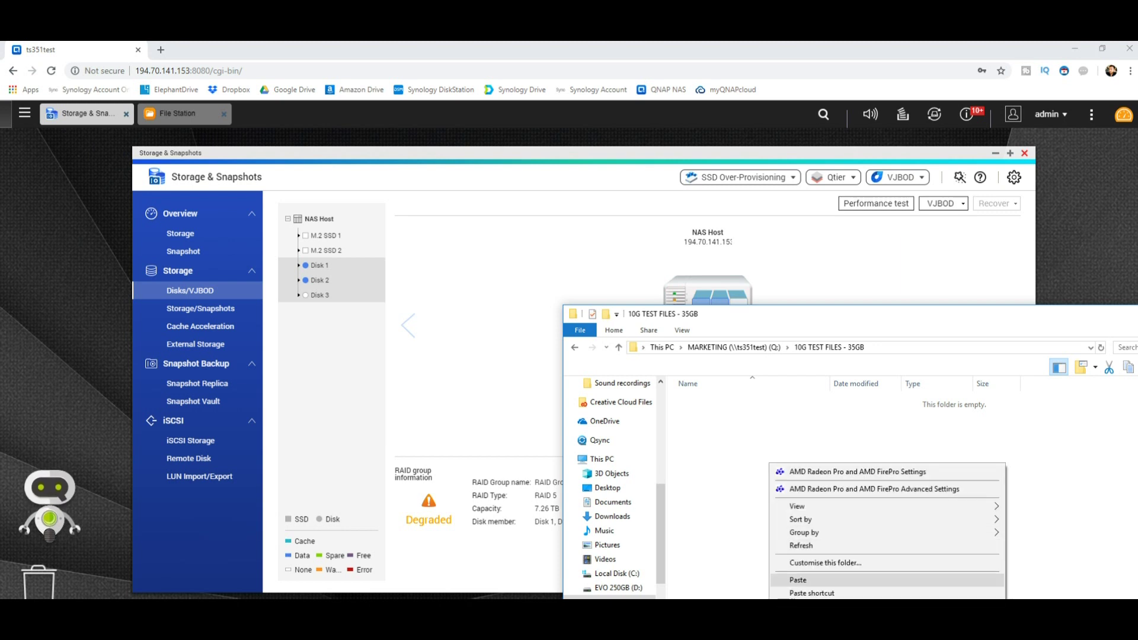
pyautogui.click(797, 580)
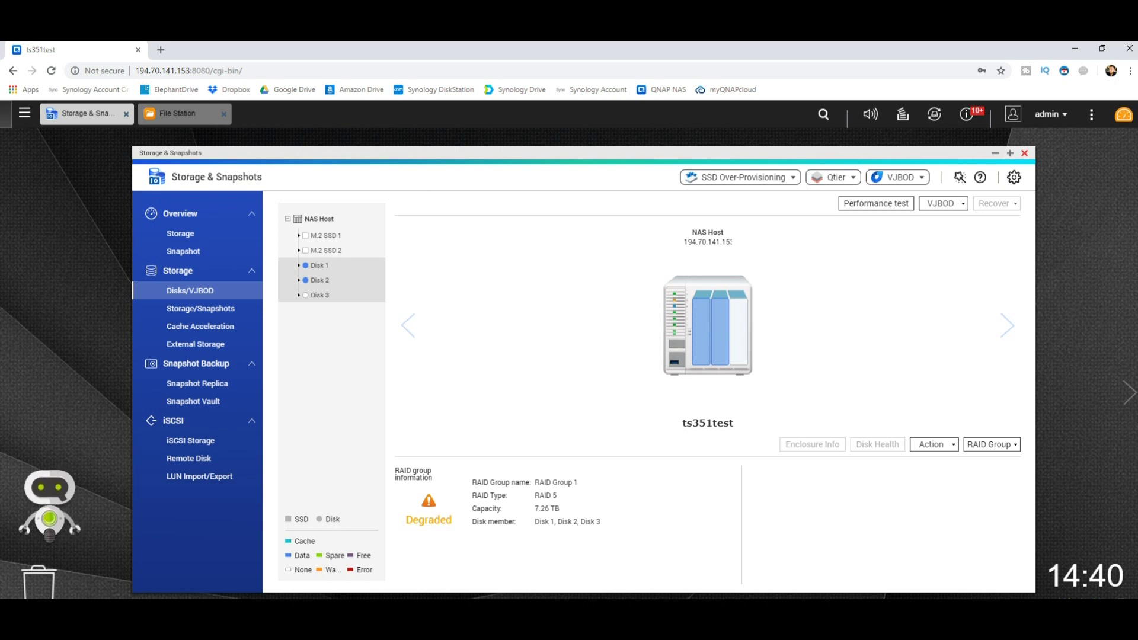
# Wait for 10G TEST FILES - 35GB to finish copying to MARKETING (Q:), then view the drive
pyautogui.moveTo(192, 598)
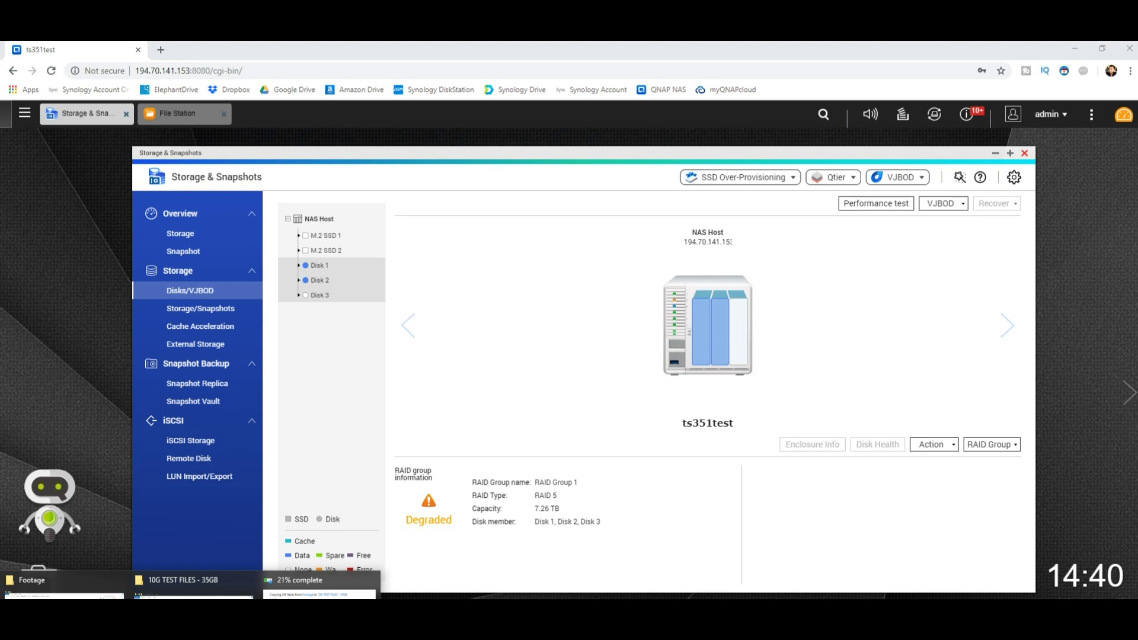
pyautogui.click(319, 590)
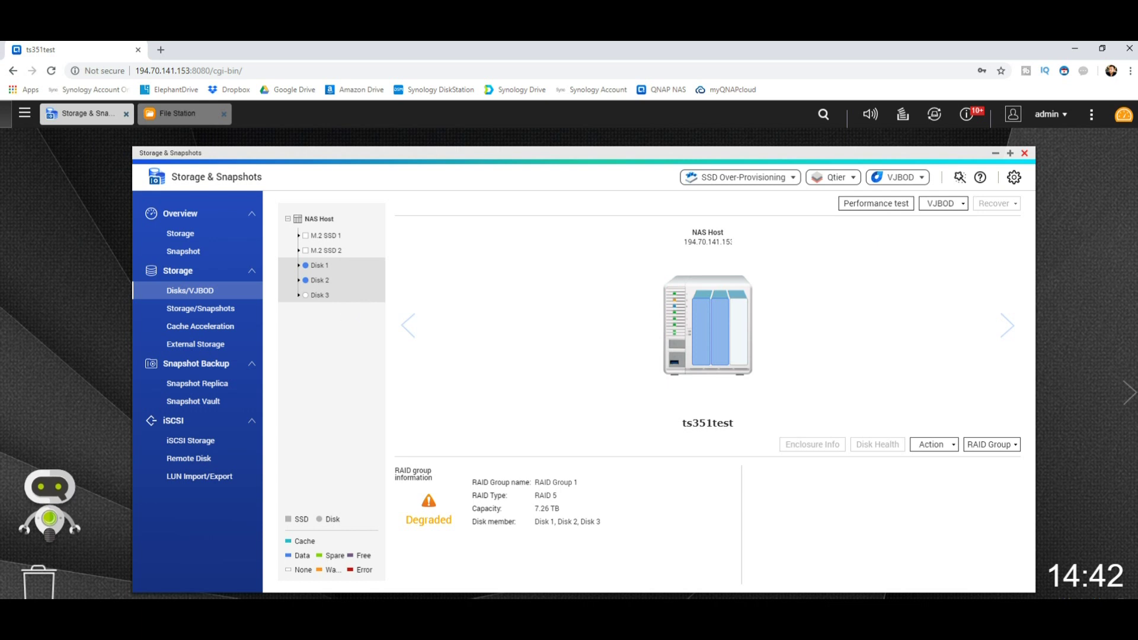
pyautogui.moveTo(114, 599)
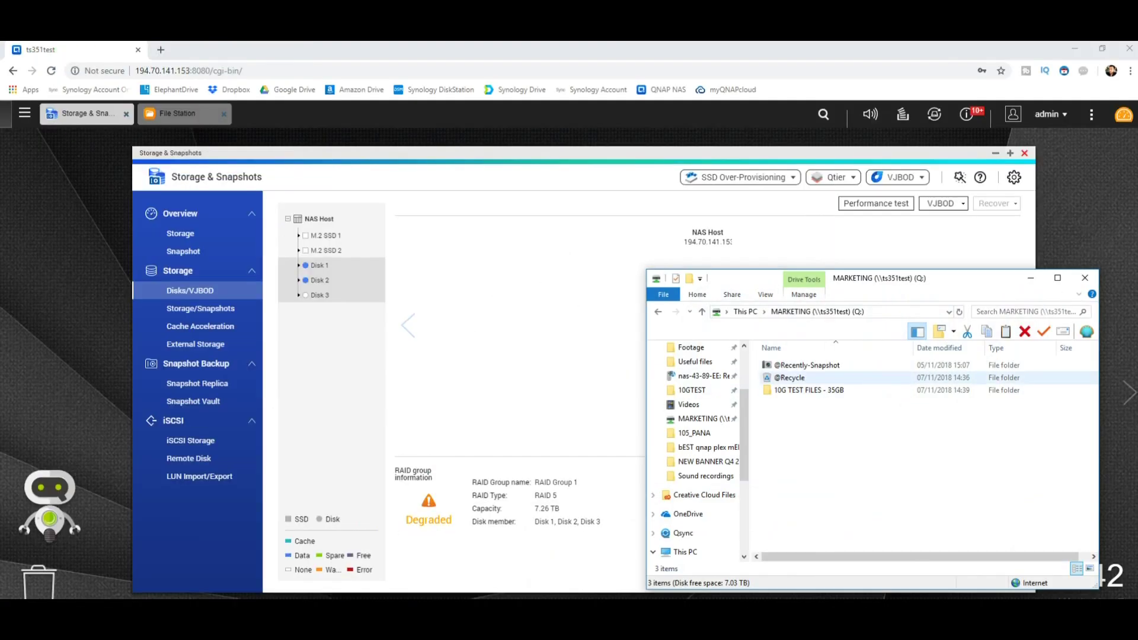
# Trial-copy 10G TEST FILES - 35GB from Q: into TEST EDIT, cancelling it at 29%
pyautogui.rightClick(815, 390)
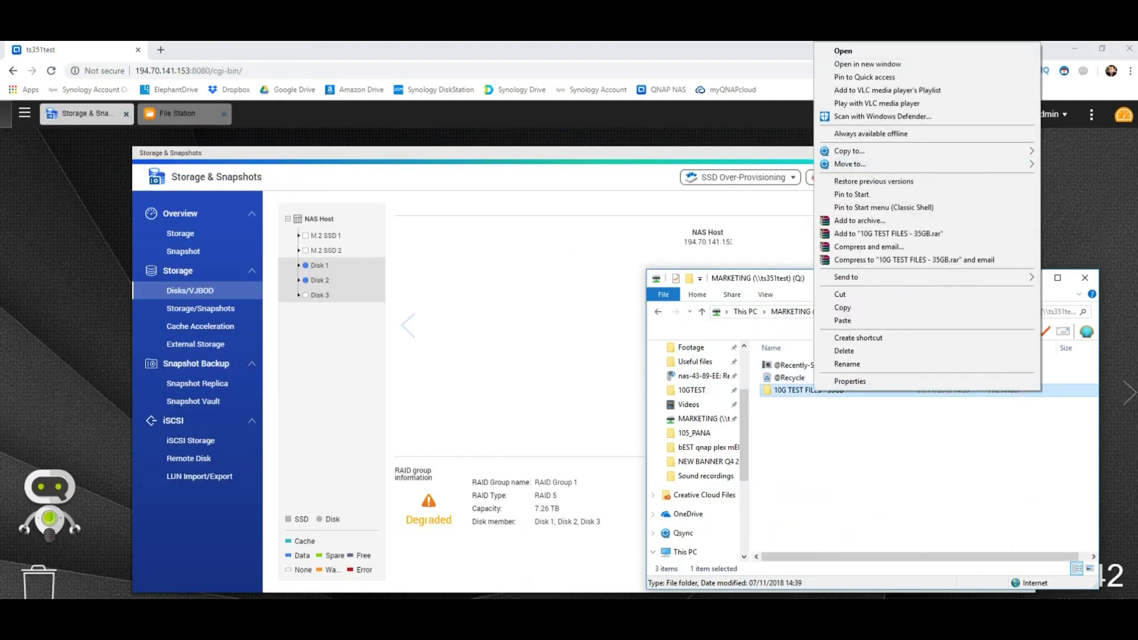
pyautogui.click(842, 308)
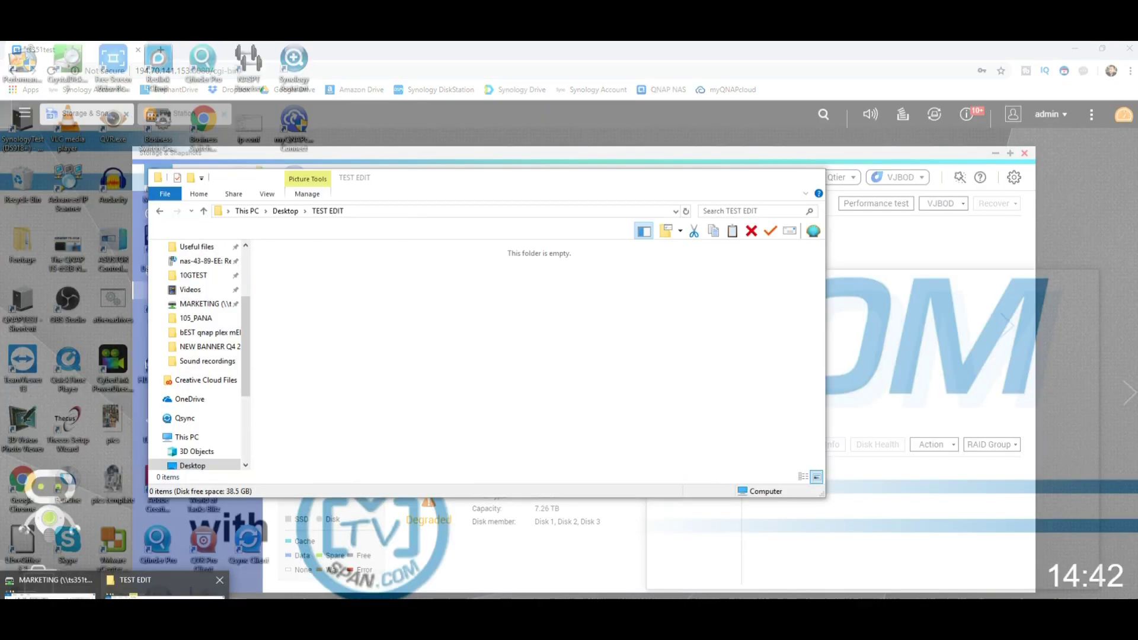
pyautogui.click(148, 584)
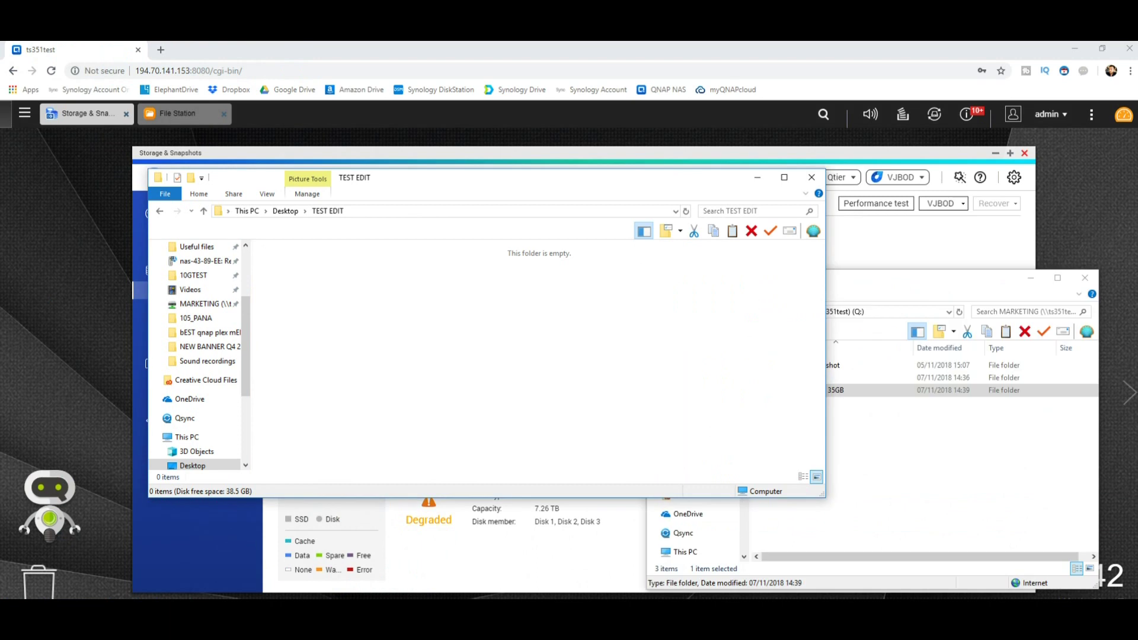
pyautogui.rightClick(390, 338)
pyautogui.click(426, 455)
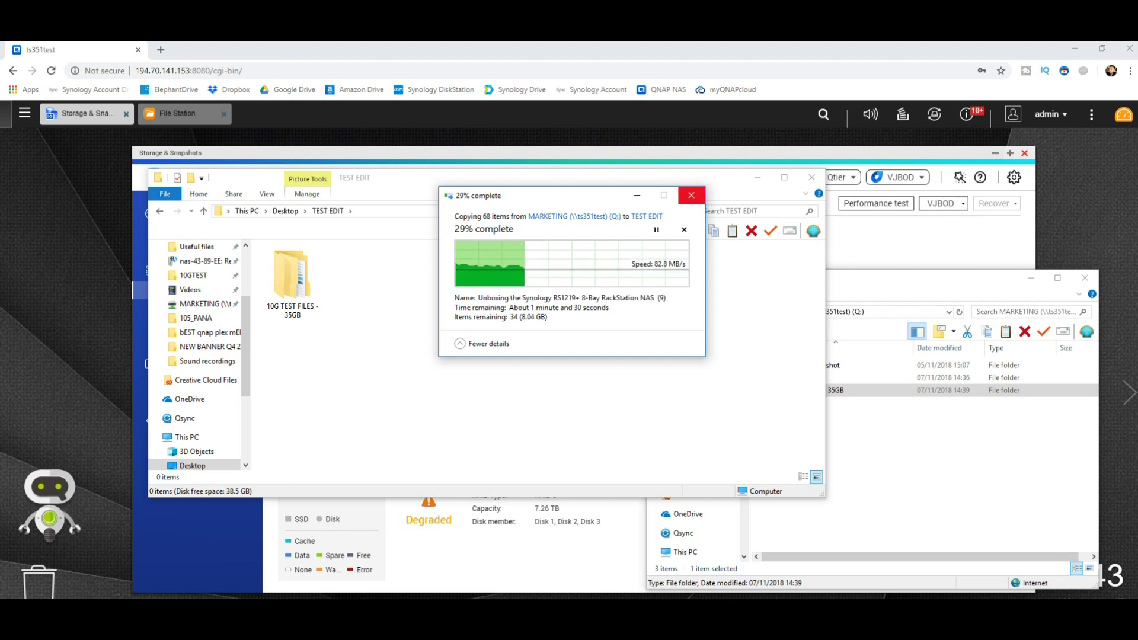
pyautogui.click(691, 195)
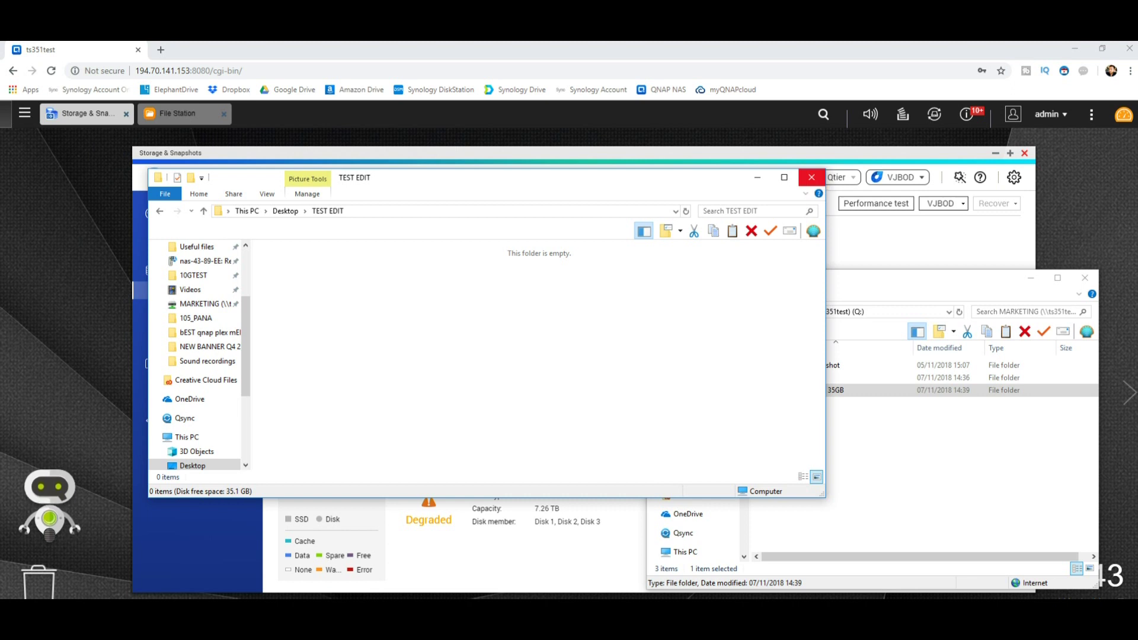
# Close the TEST EDIT and MARKETING windows and return to the Storage & Snapshots overview
pyautogui.click(811, 178)
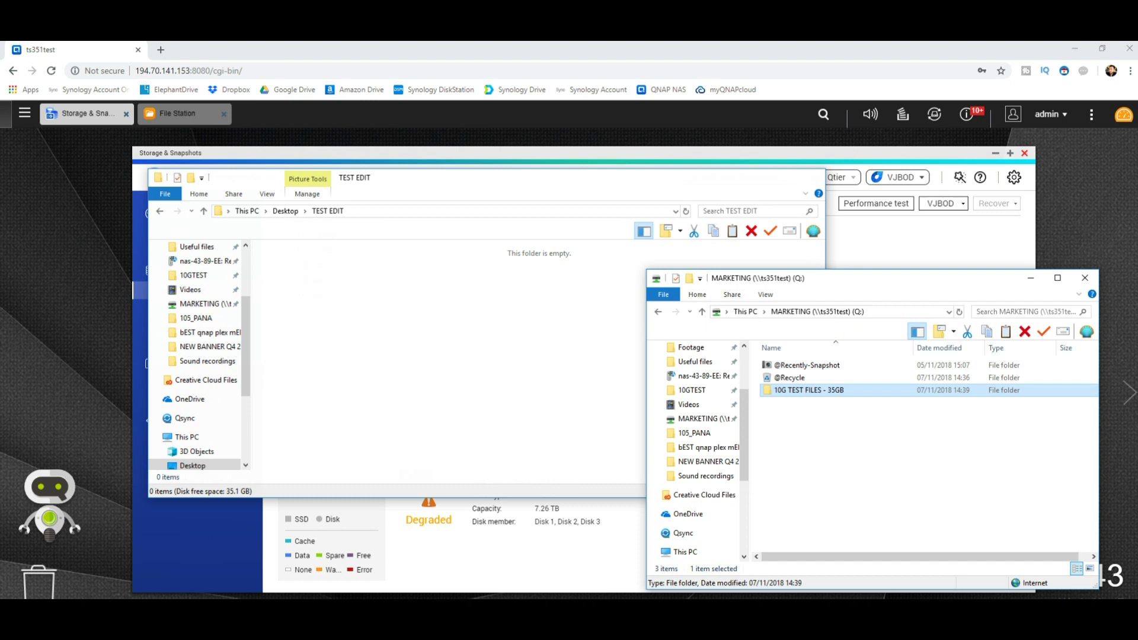
pyautogui.hotkey('alt', 'F4')
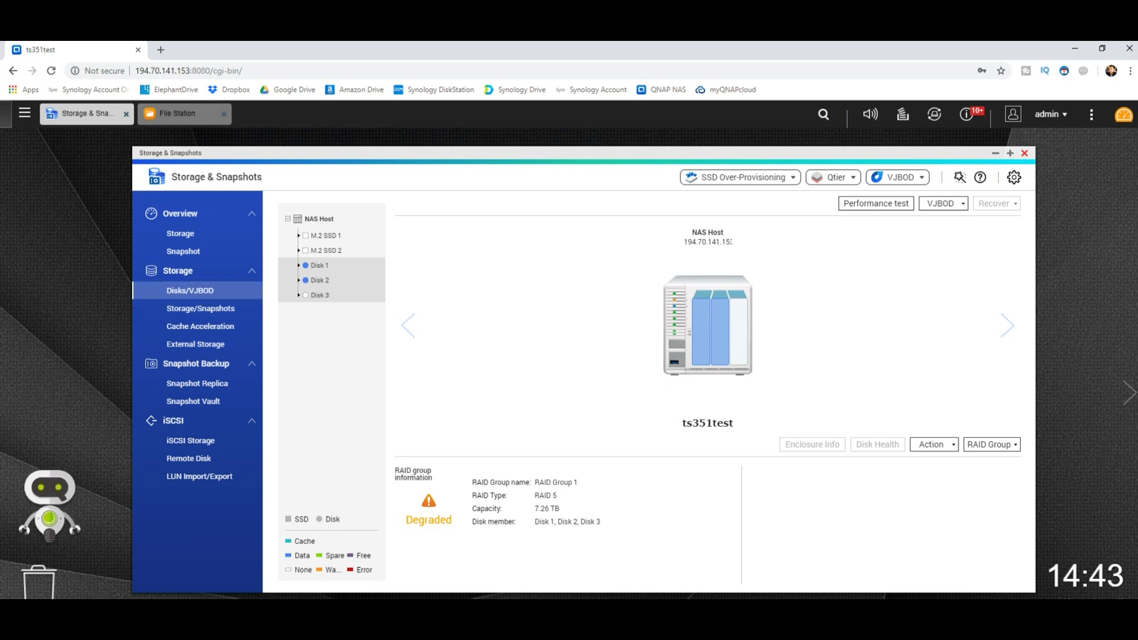
pyautogui.click(180, 233)
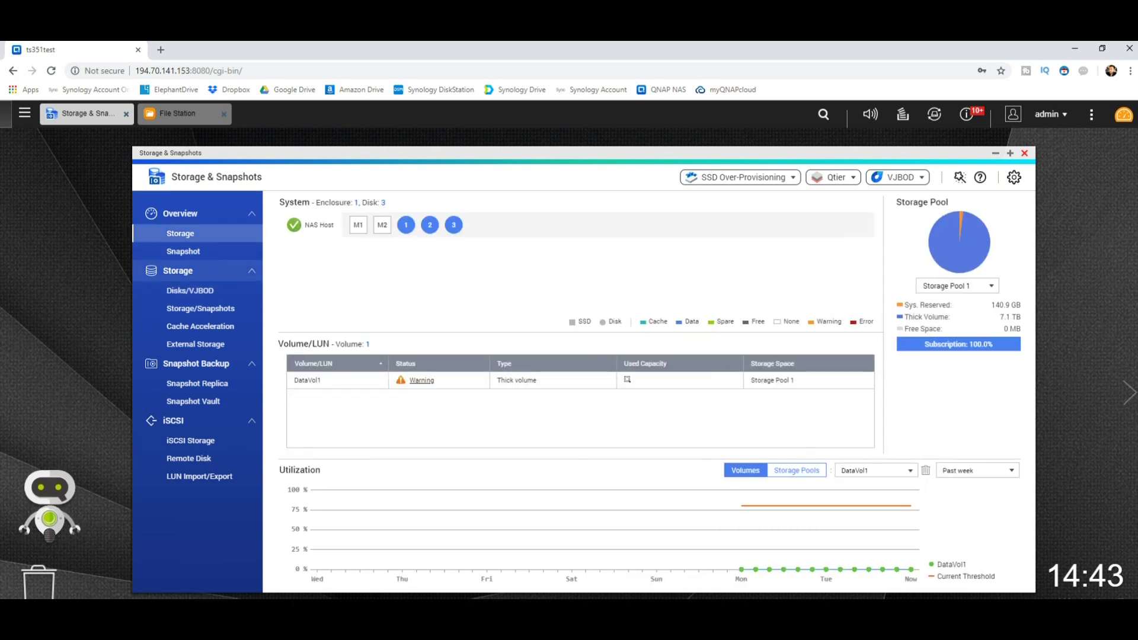
# Review Disk 2 and Disk 3 health details under Disks/VJBOD
pyautogui.click(190, 290)
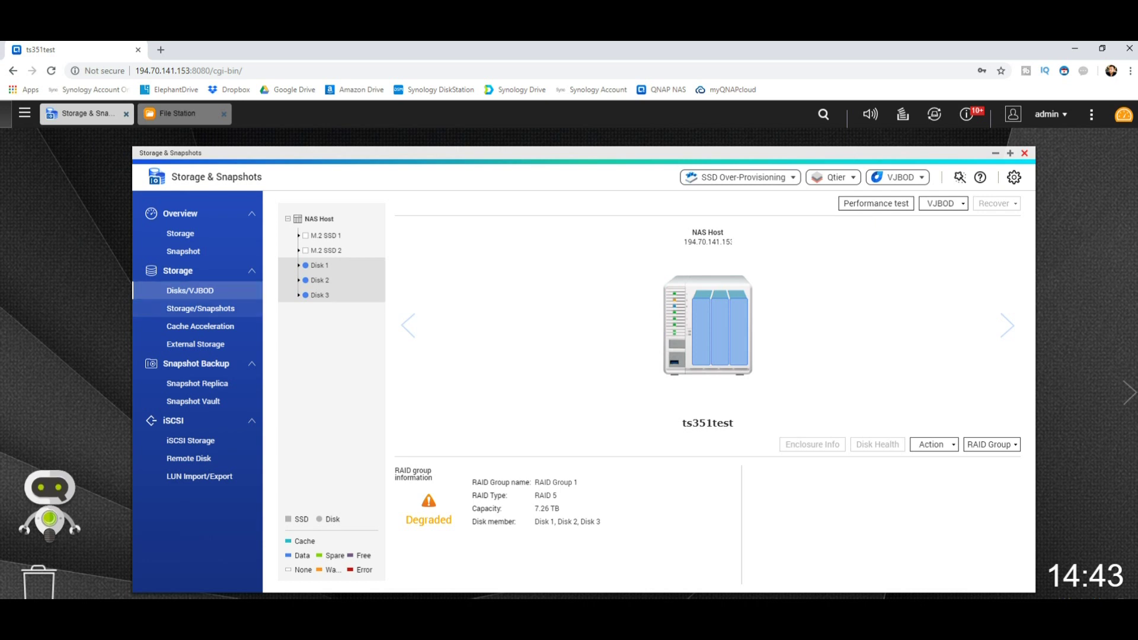
pyautogui.click(320, 279)
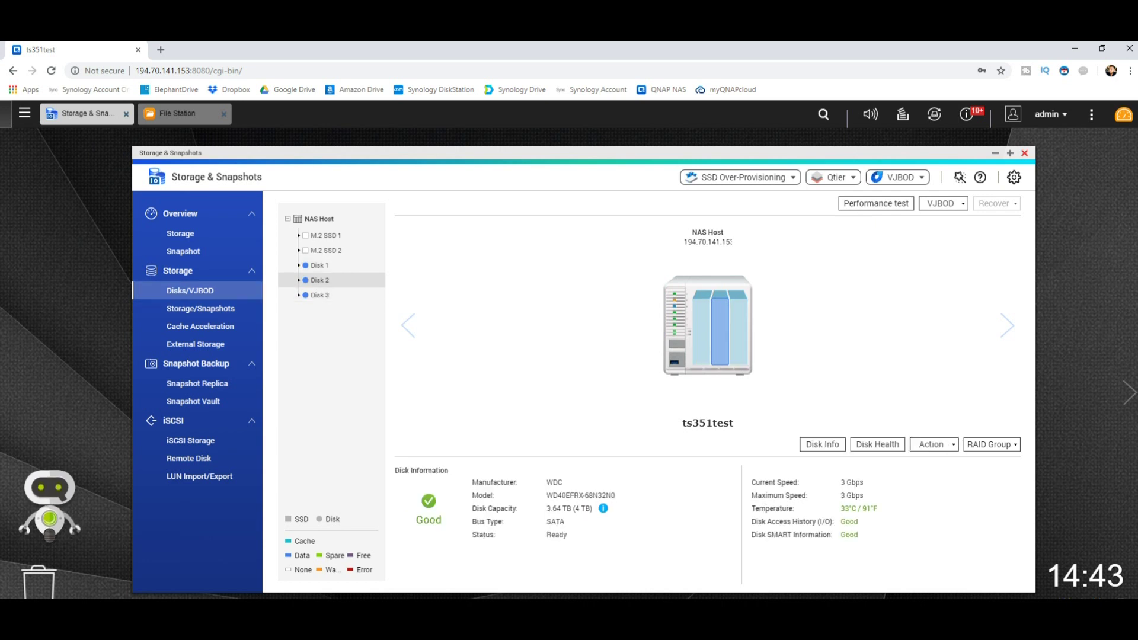
pyautogui.click(320, 295)
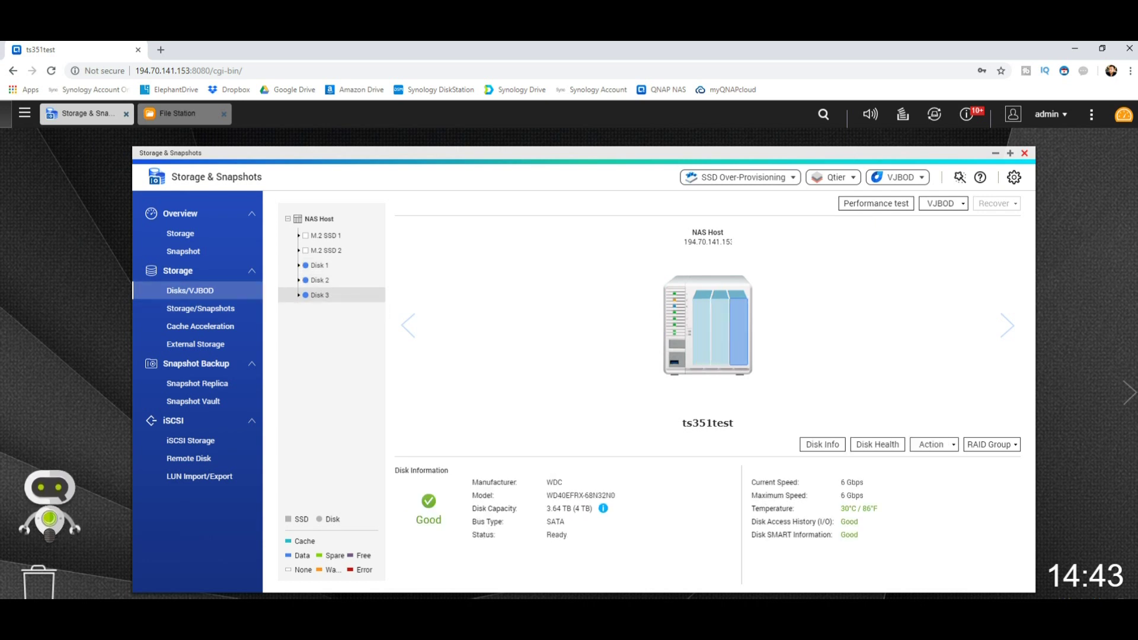
# Confirm RAID Group 1 is Rebuilding, then return to the MARKETING (Q:) window
pyautogui.click(991, 445)
pyautogui.click(1000, 469)
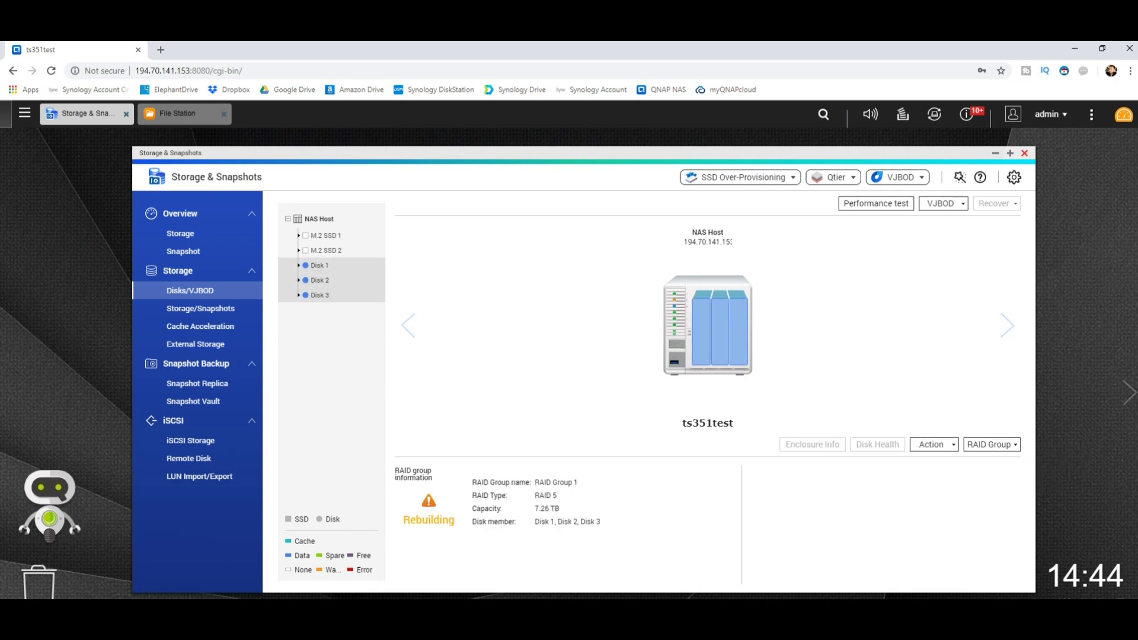
pyautogui.click(1123, 114)
pyautogui.hotkey('alt', 'Tab')
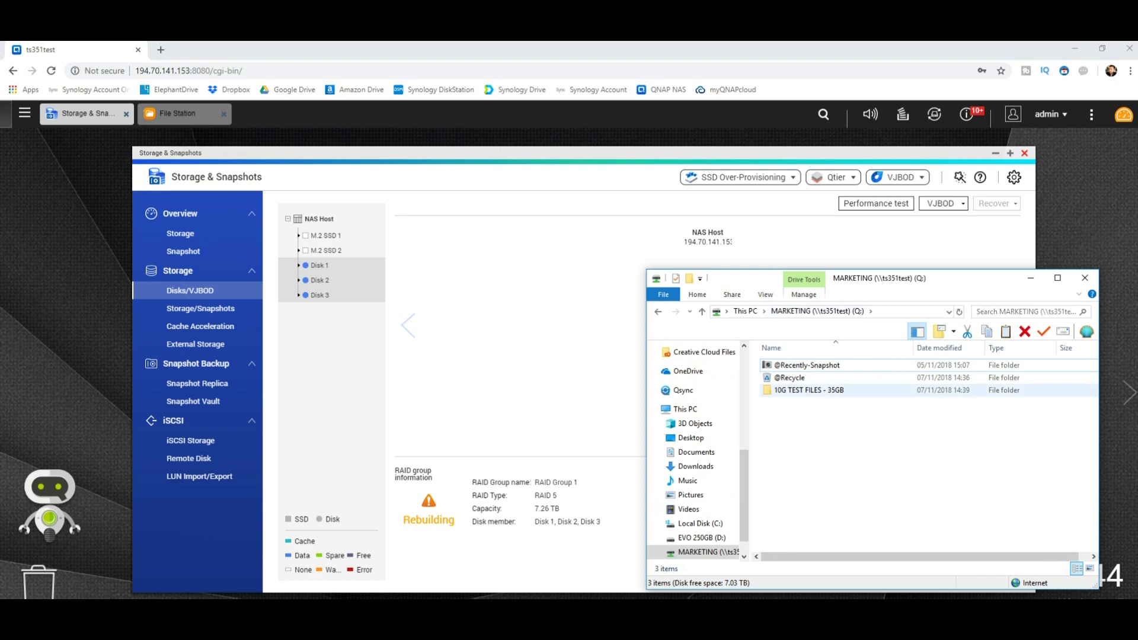
# Copy the 10G TEST FILES - 35GB folder from MARKETING (Q:)
pyautogui.moveTo(813, 391)
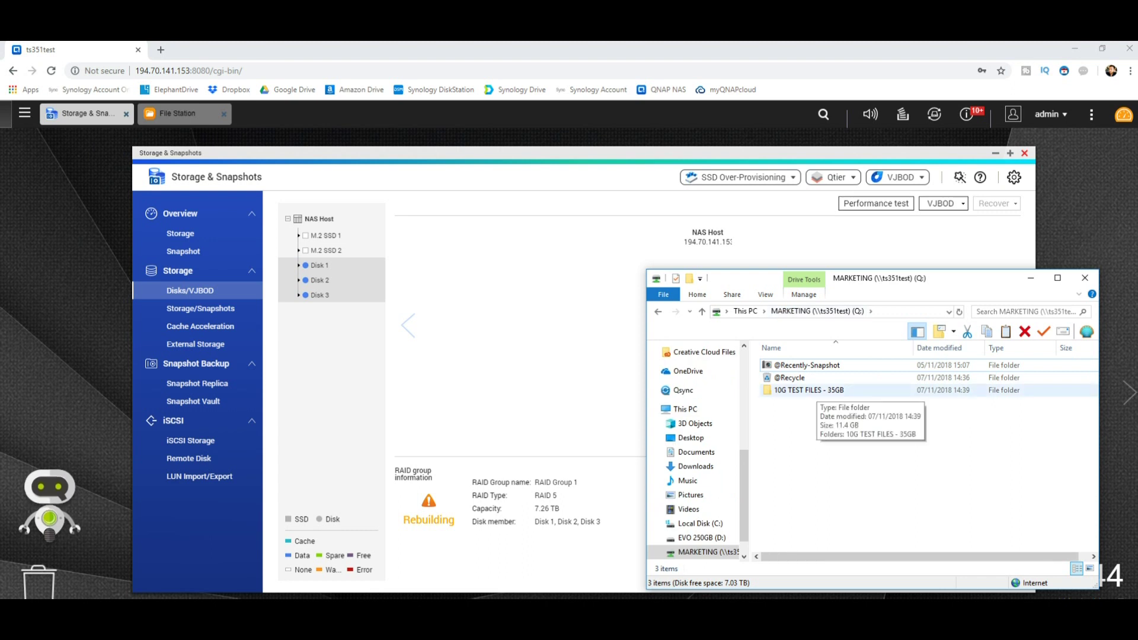
pyautogui.rightClick(815, 390)
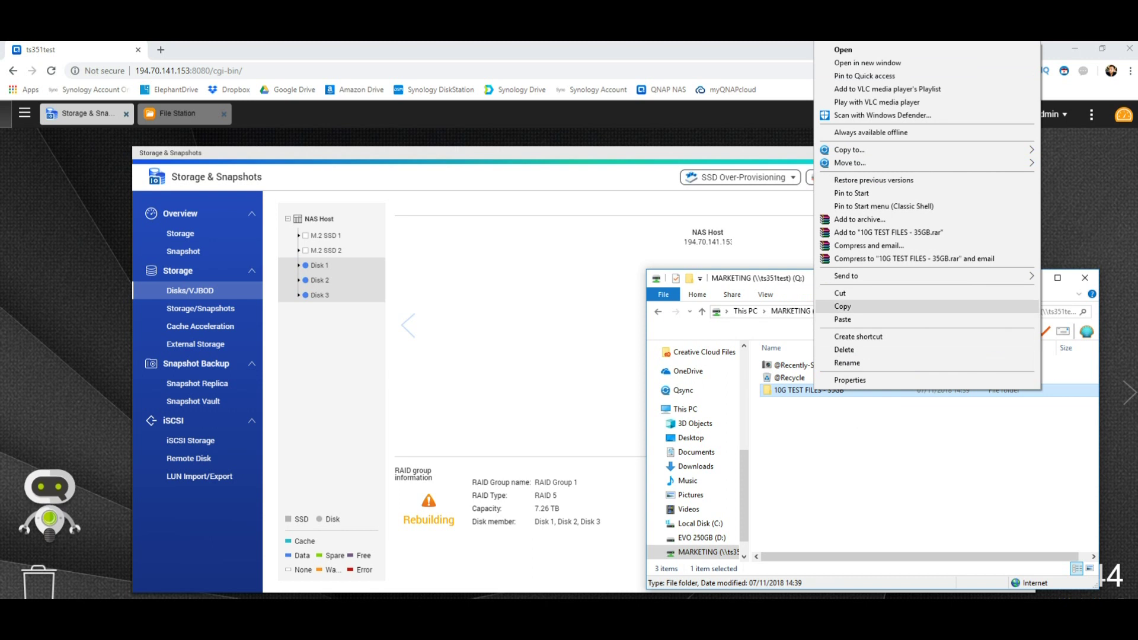
pyautogui.click(842, 306)
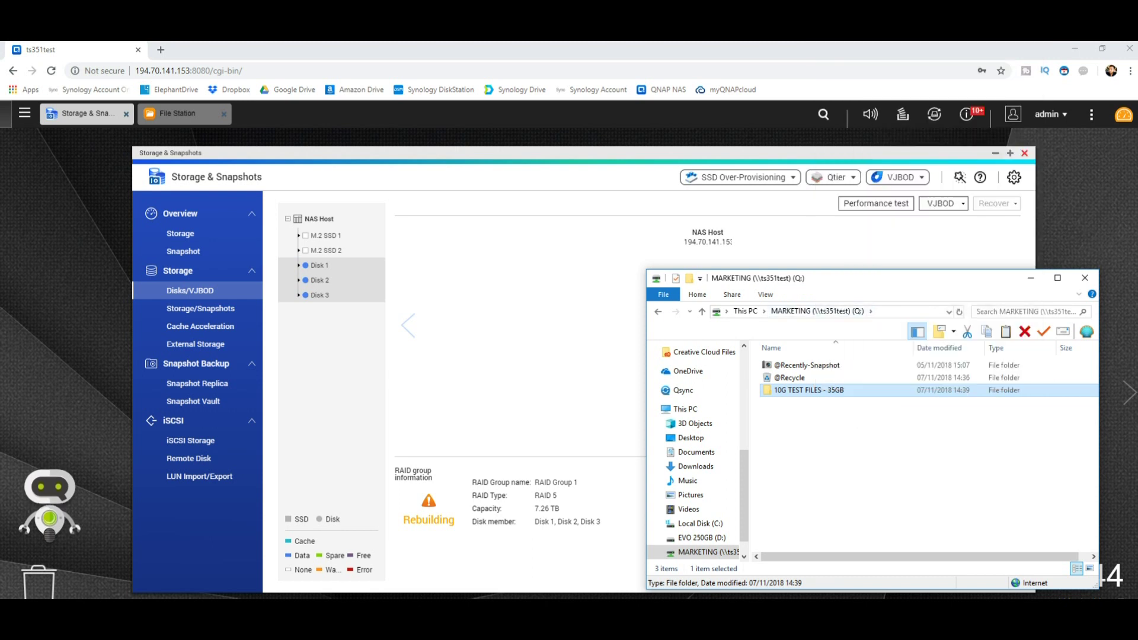
# Paste it into Desktop > TEST EDIT in a new Explorer window, then open the NAS dashboard
pyautogui.press('super')
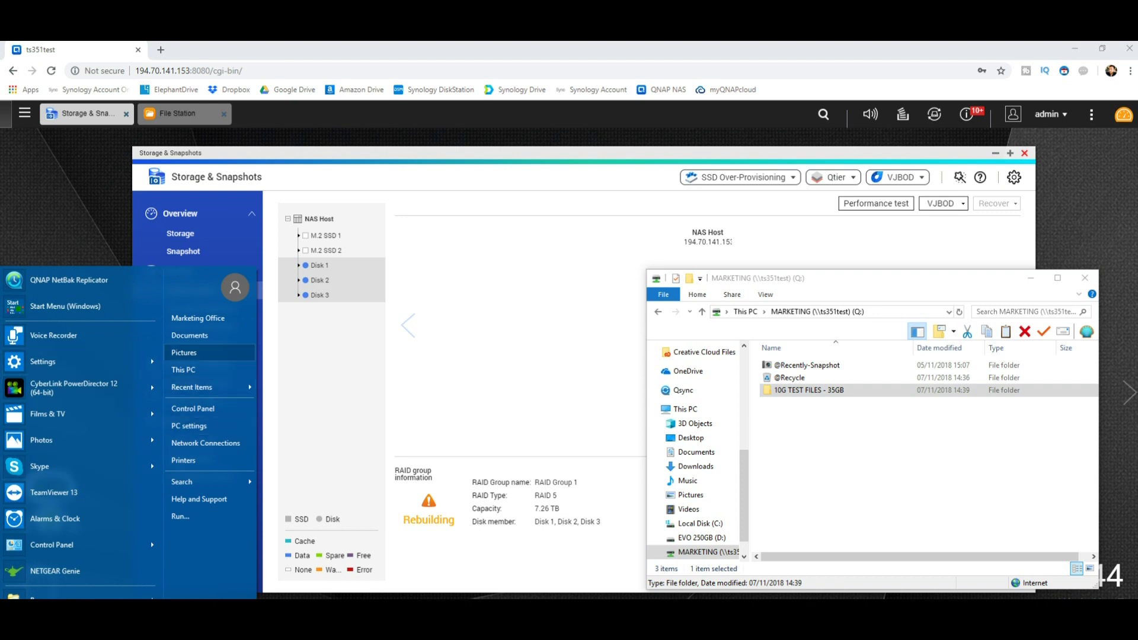
pyautogui.press('Return')
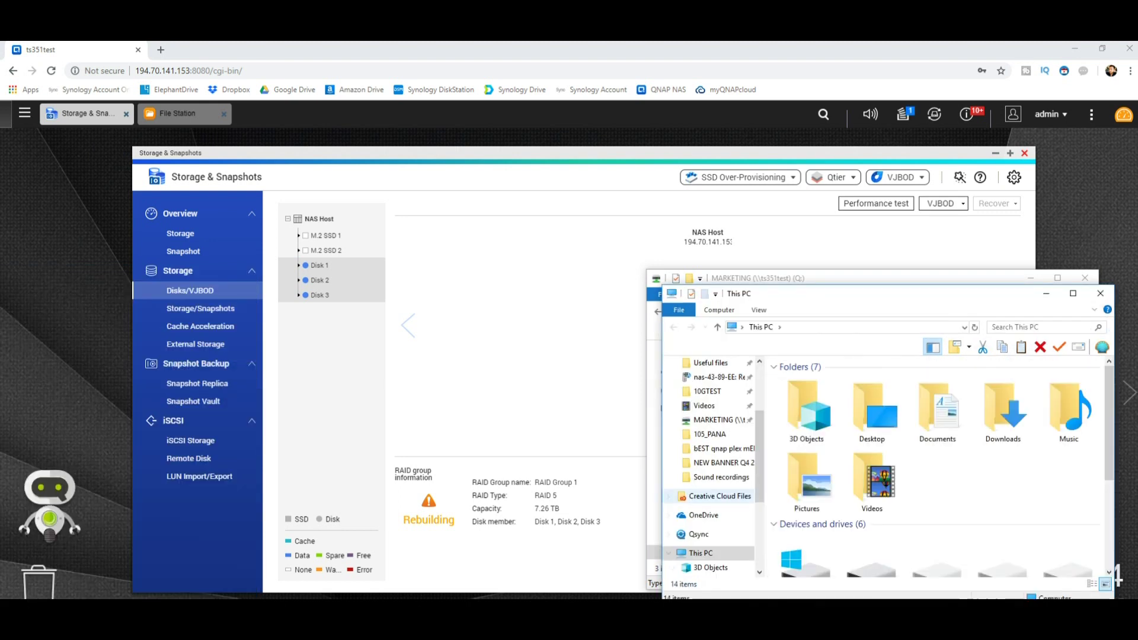
pyautogui.scroll(3, 711, 444)
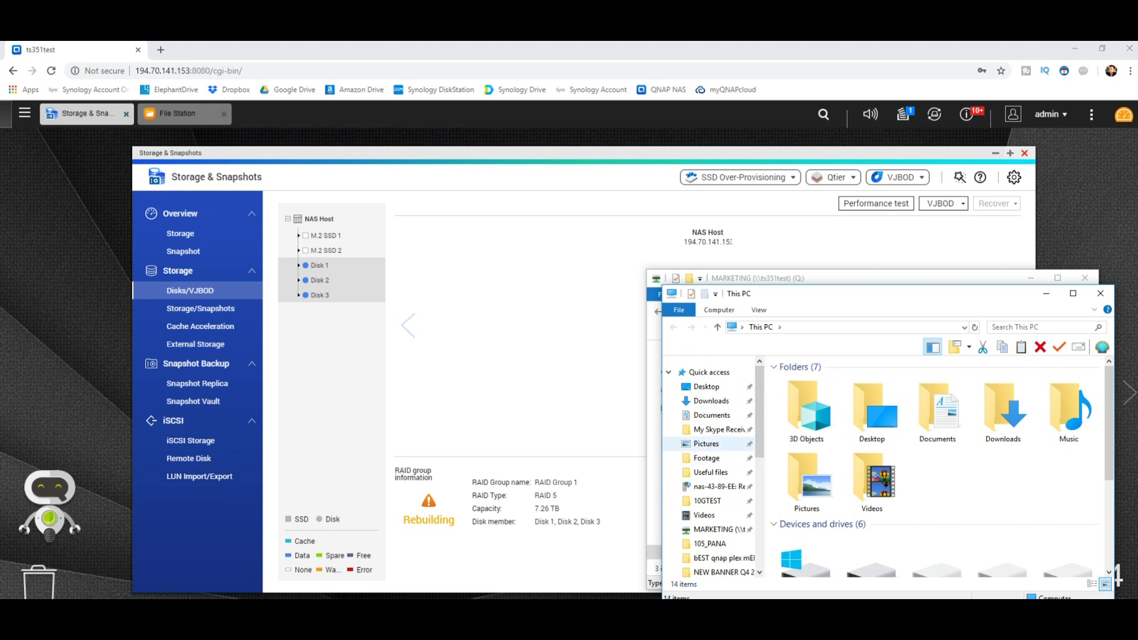
pyautogui.click(709, 371)
pyautogui.click(706, 386)
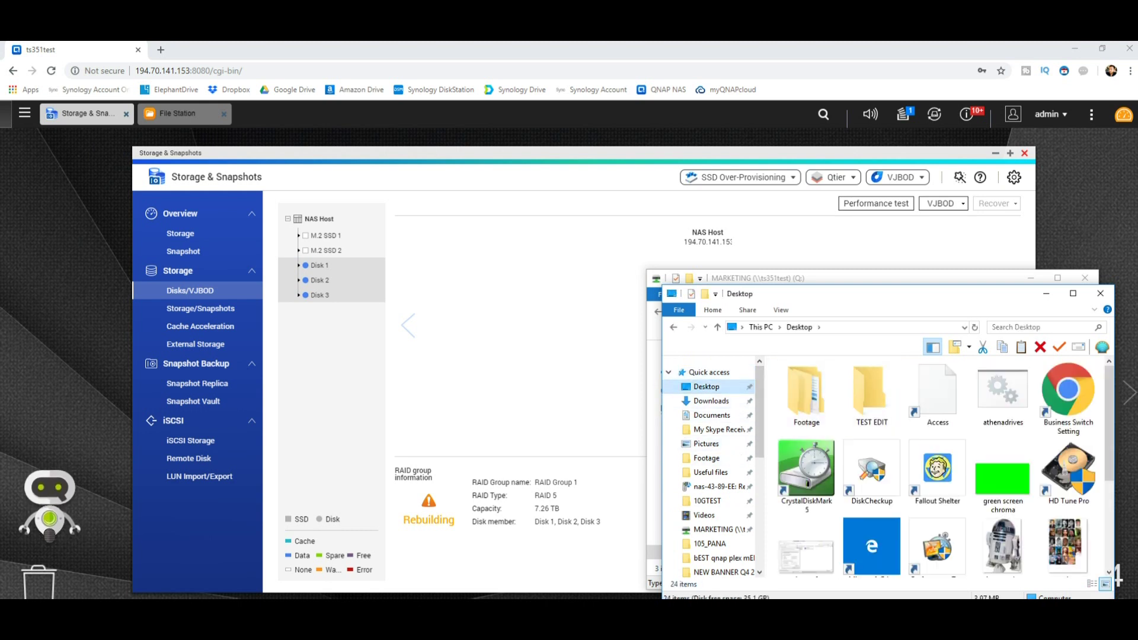
pyautogui.doubleClick(872, 394)
pyautogui.rightClick(832, 429)
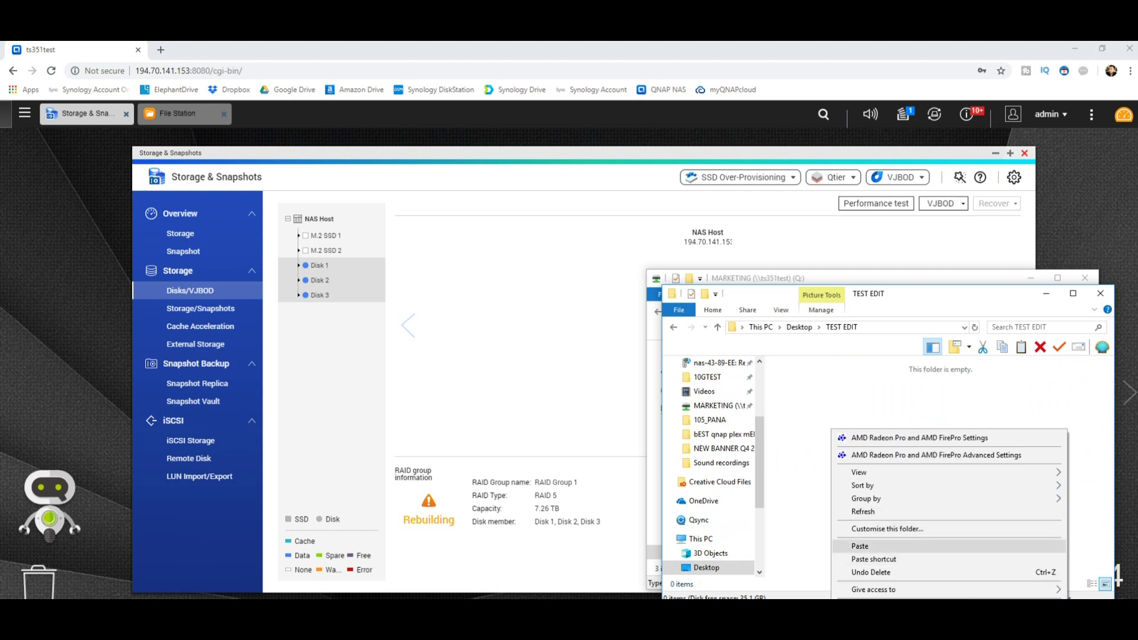
pyautogui.click(860, 545)
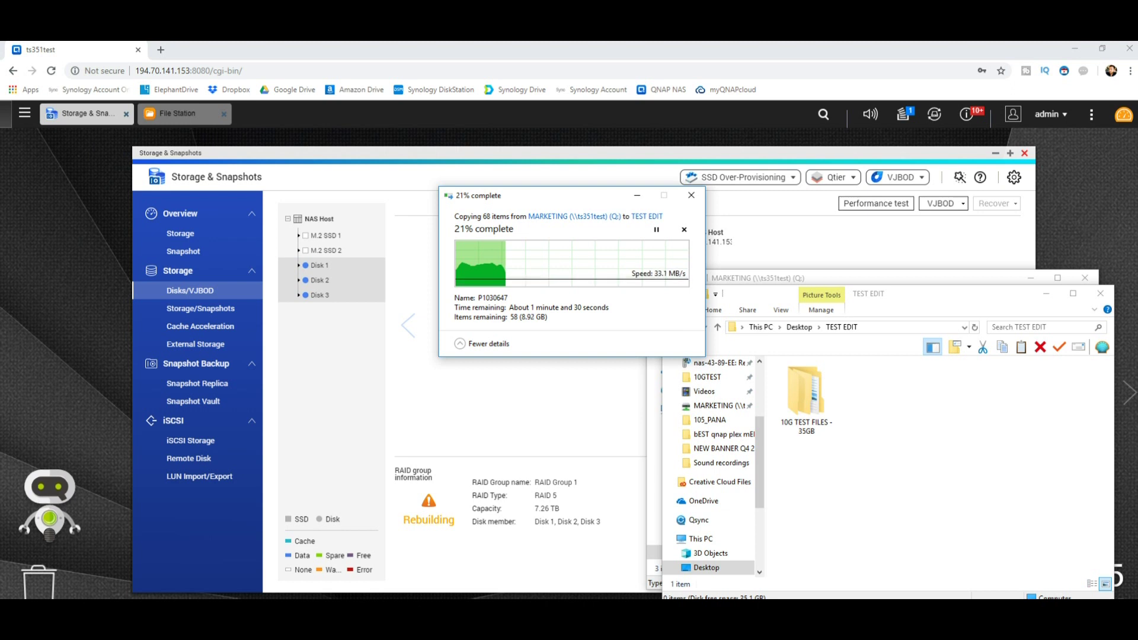
pyautogui.click(1123, 115)
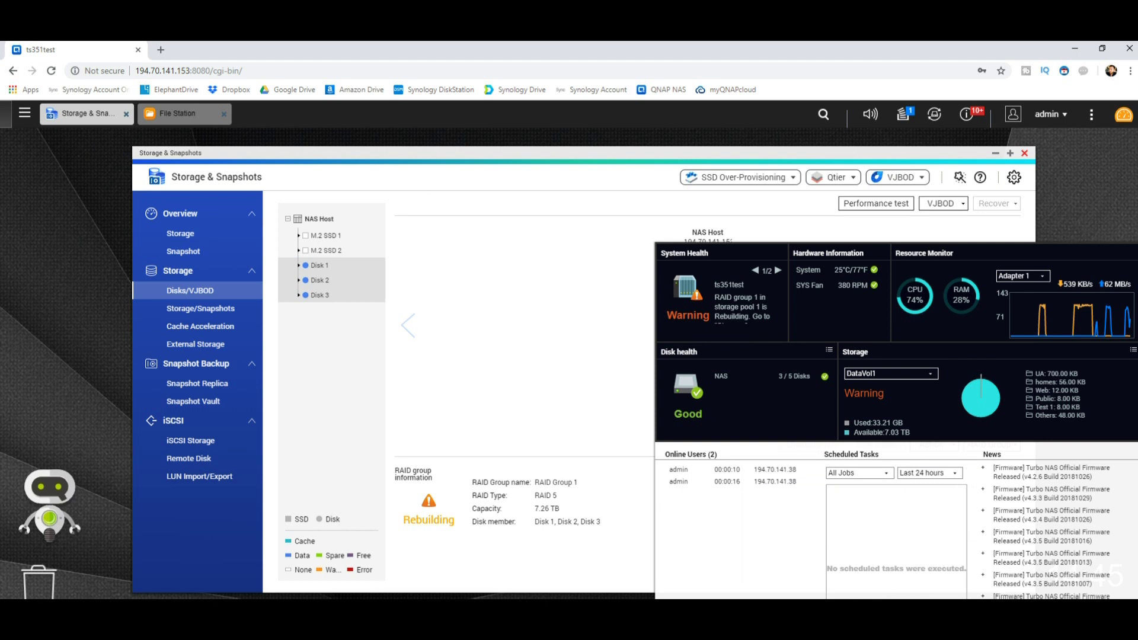
# Launch Resource Monitor from the QTS main menu to watch NAS load during the copy
pyautogui.click(24, 113)
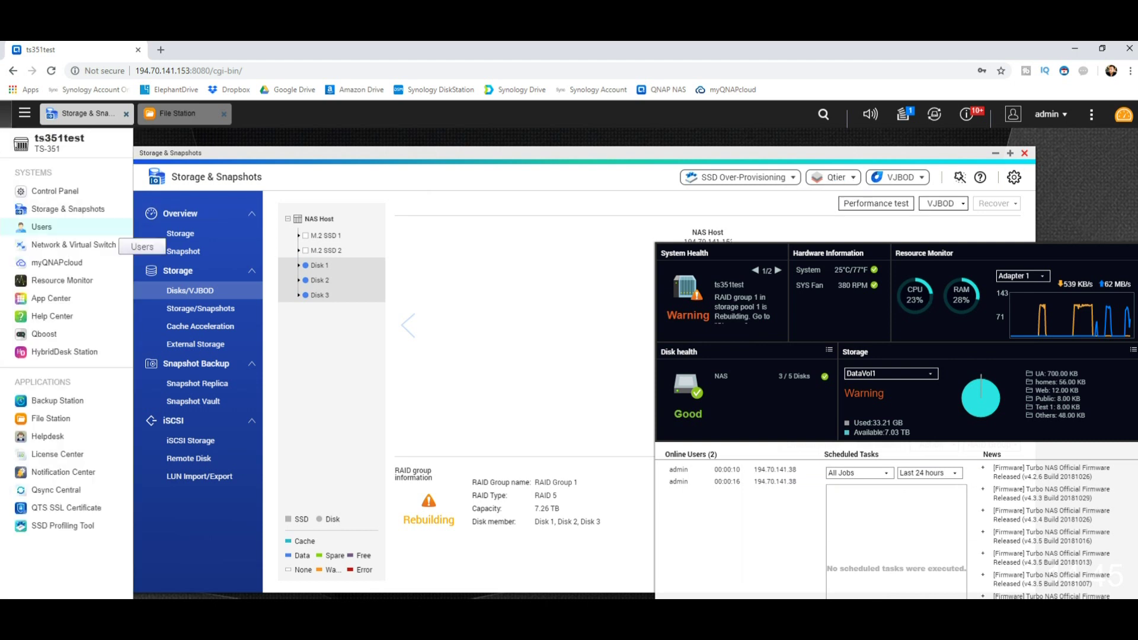
pyautogui.click(62, 280)
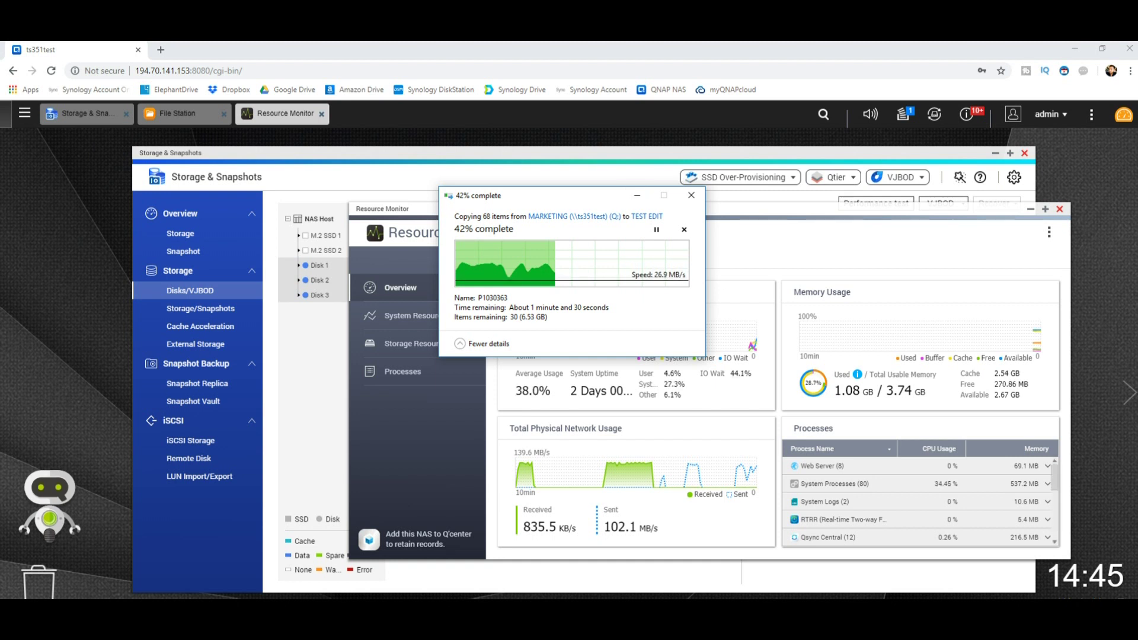
pyautogui.hotkey('alt', 'Tab')
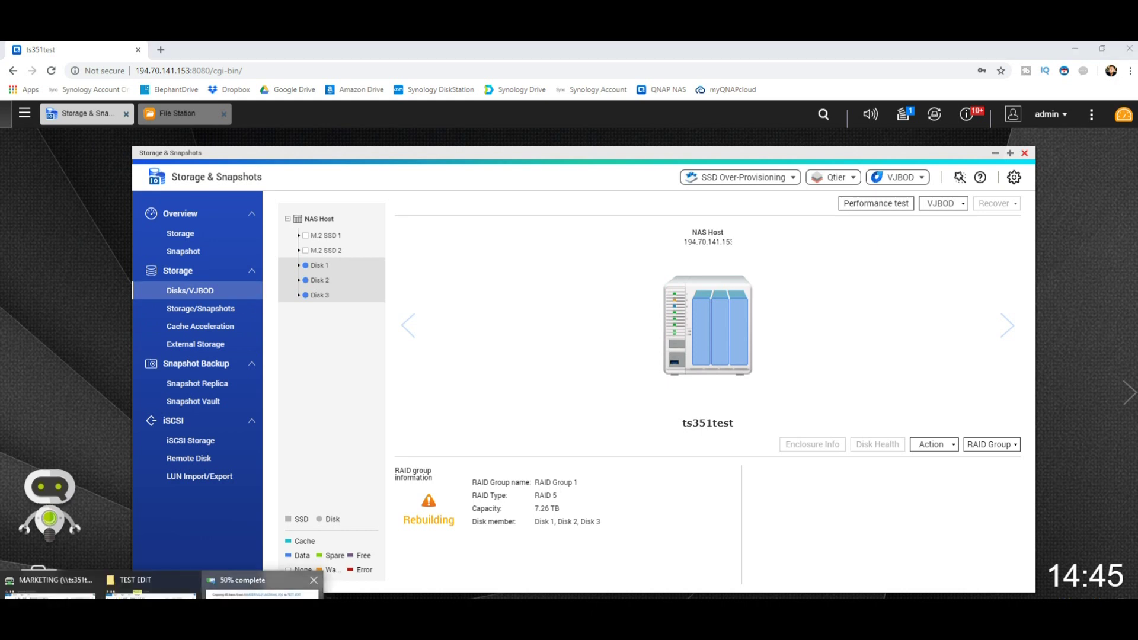
# Cancel the Q: to TEST EDIT copy and move the partial folder out of TEST EDIT
pyautogui.click(267, 584)
pyautogui.click(690, 195)
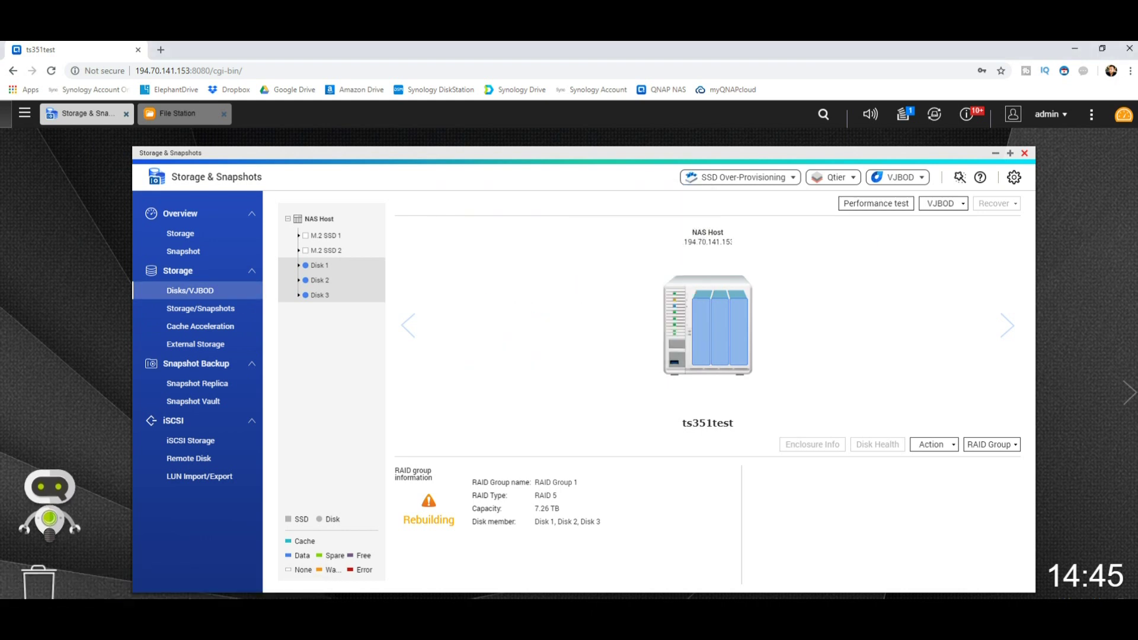
pyautogui.click(53, 583)
pyautogui.hotkey('alt', 'Tab')
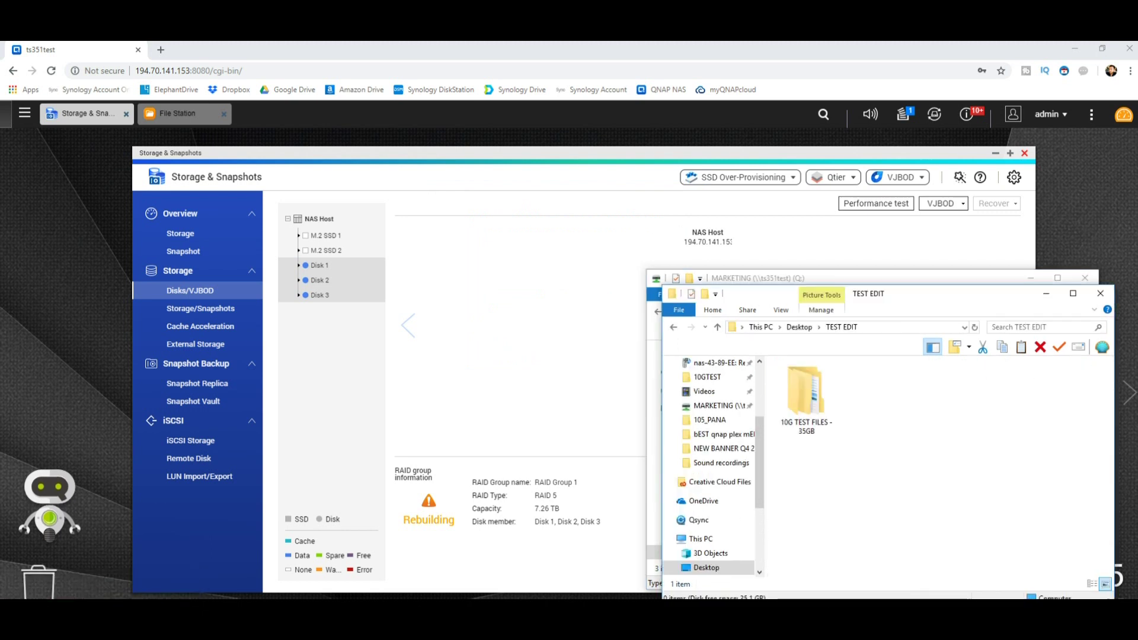
pyautogui.moveTo(948, 294); pyautogui.dragTo(416, 239)
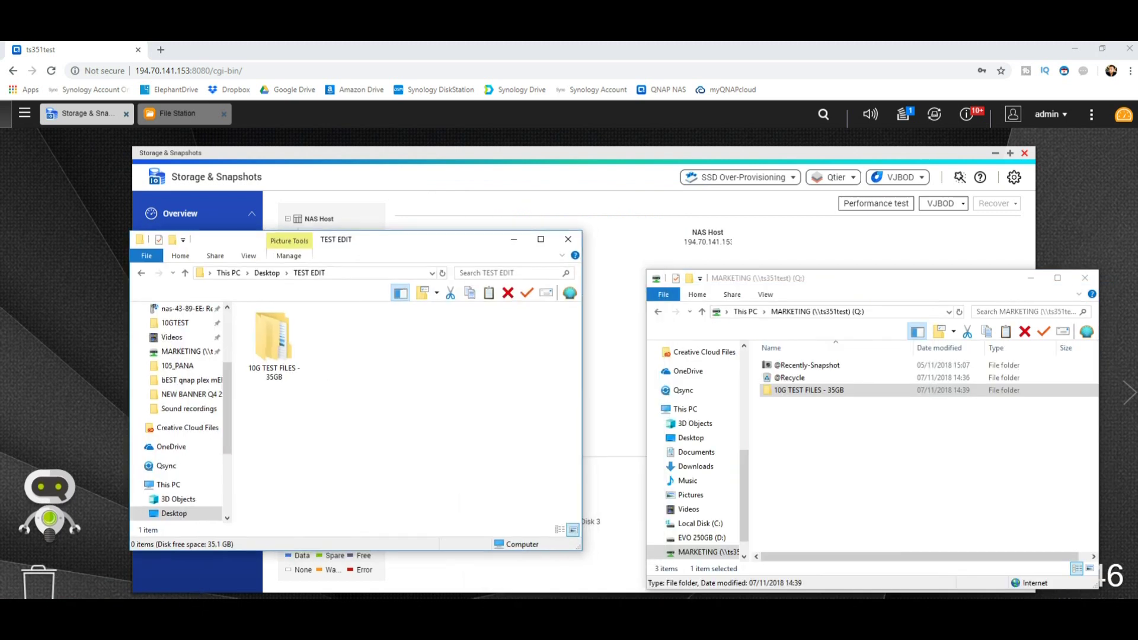
pyautogui.click(274, 344)
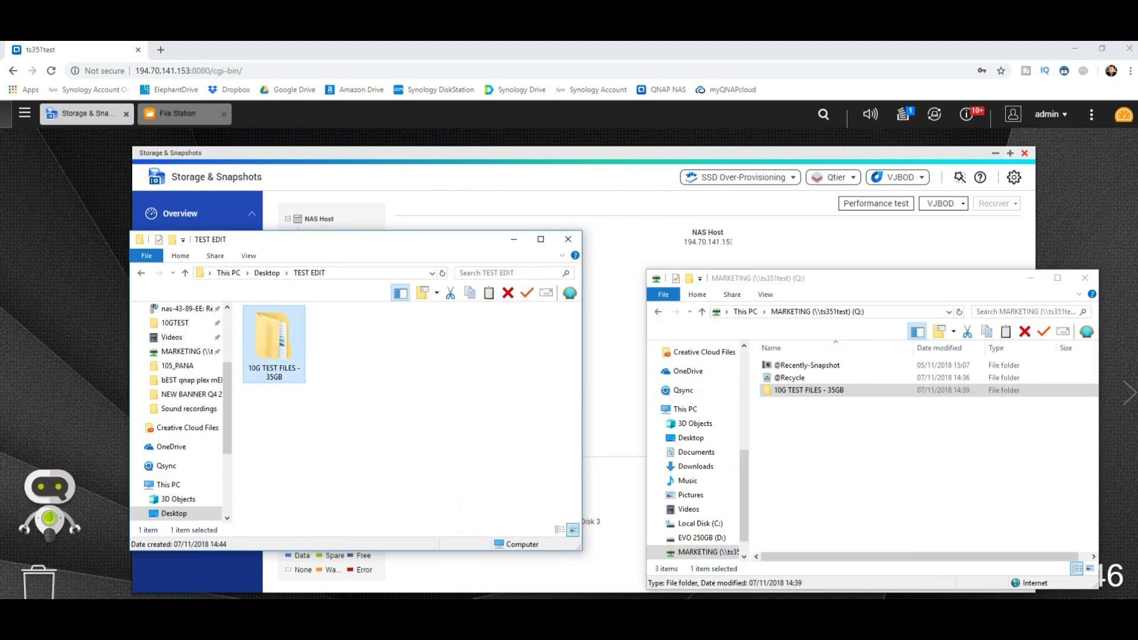
pyautogui.moveTo(274, 343); pyautogui.dragTo(175, 323)
# Copy the 10G TEST FILES - 35GB folder from the Footage folder
pyautogui.scroll(3, 177, 415)
pyautogui.click(174, 403)
pyautogui.scroll(-10, 355, 415)
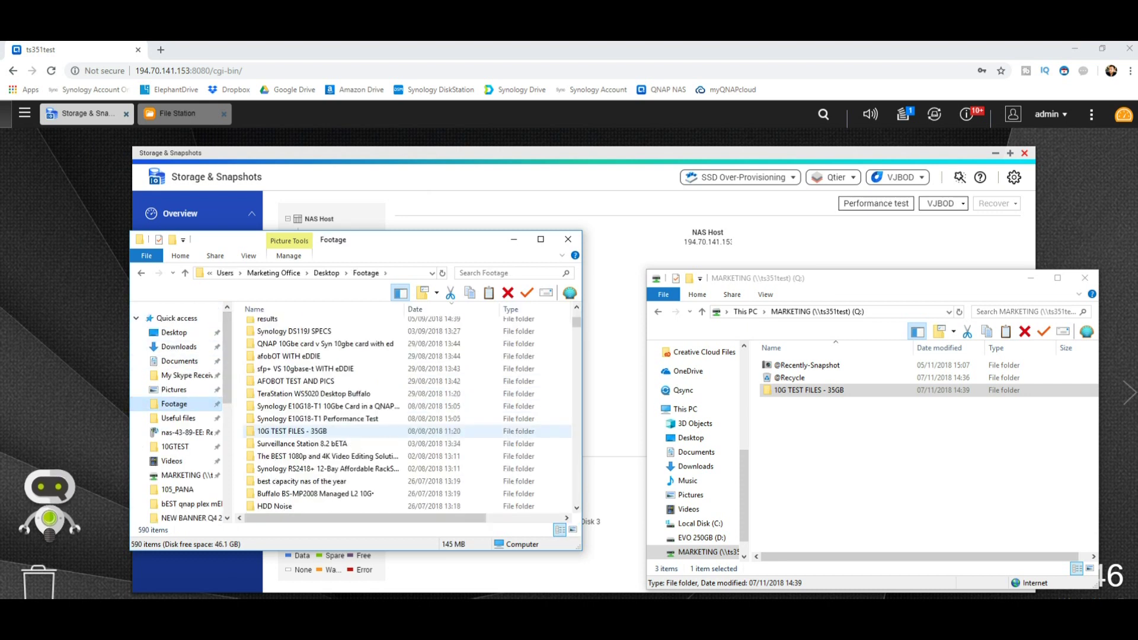
pyautogui.rightClick(307, 431)
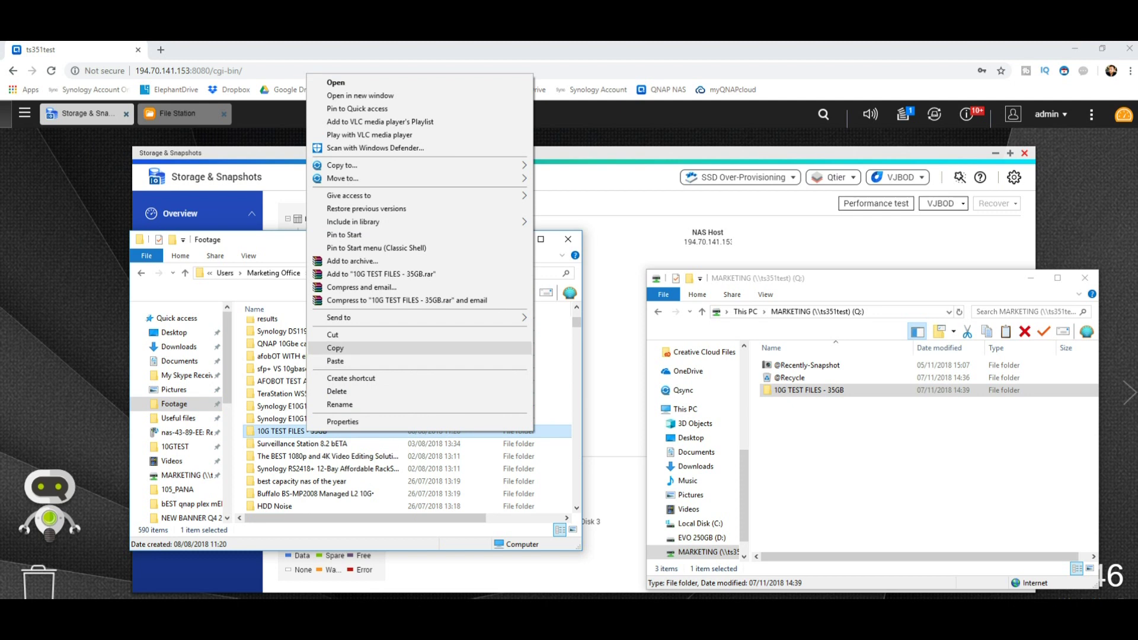
pyautogui.click(335, 348)
pyautogui.click(513, 239)
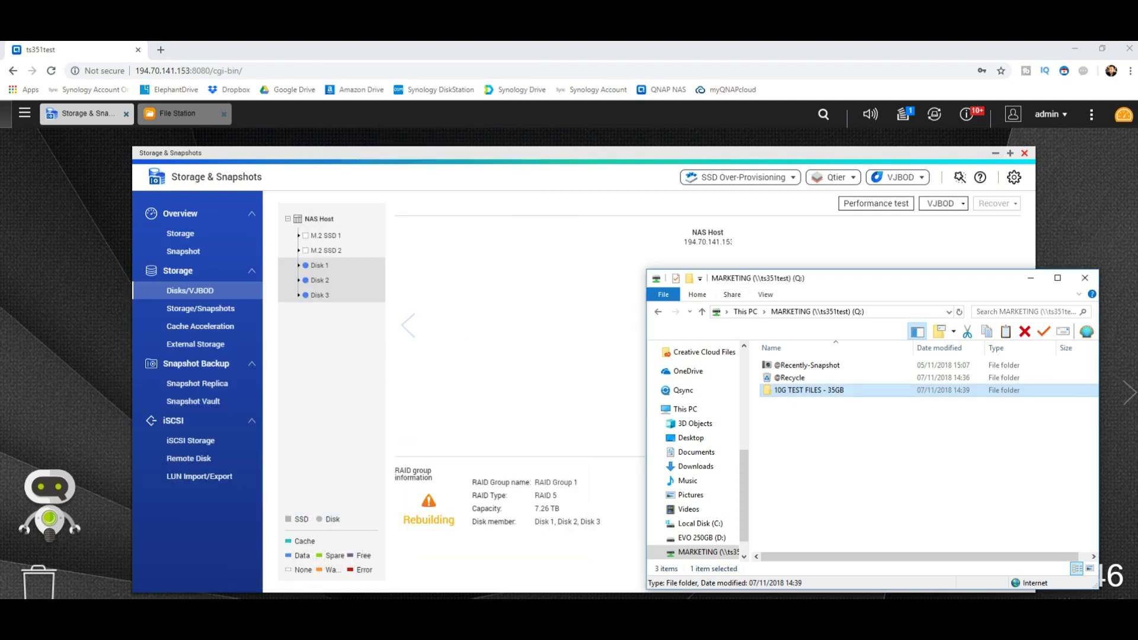
# Delete 10G TEST FILES - 35GB from Q: and paste the Footage copy onto Q:
pyautogui.press('Delete')
pyautogui.press('Return')
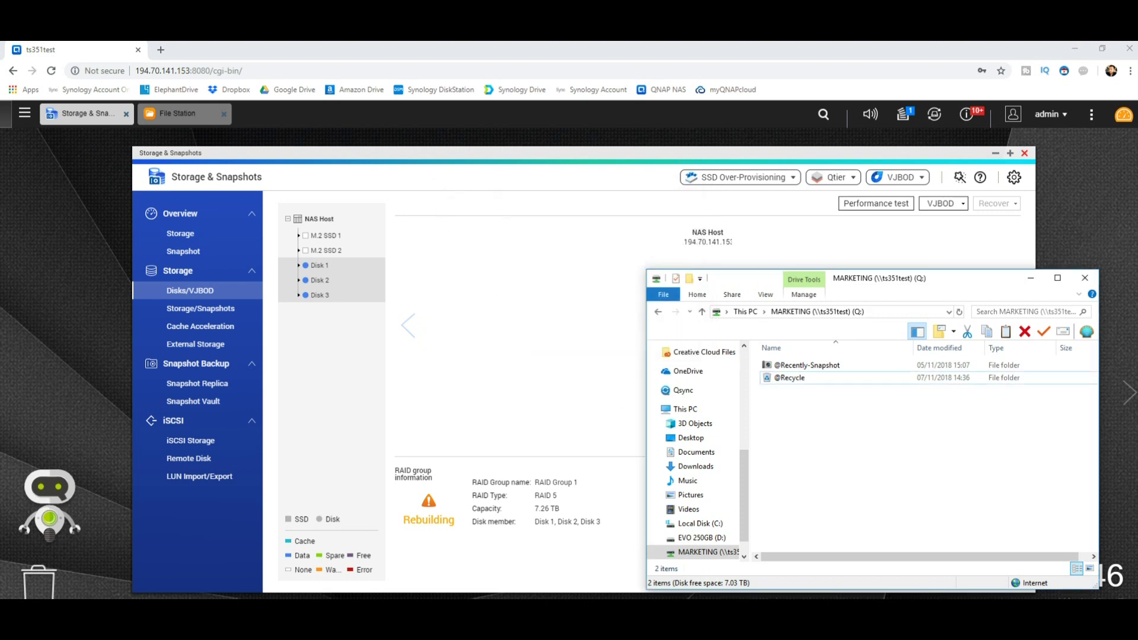
pyautogui.rightClick(807, 419)
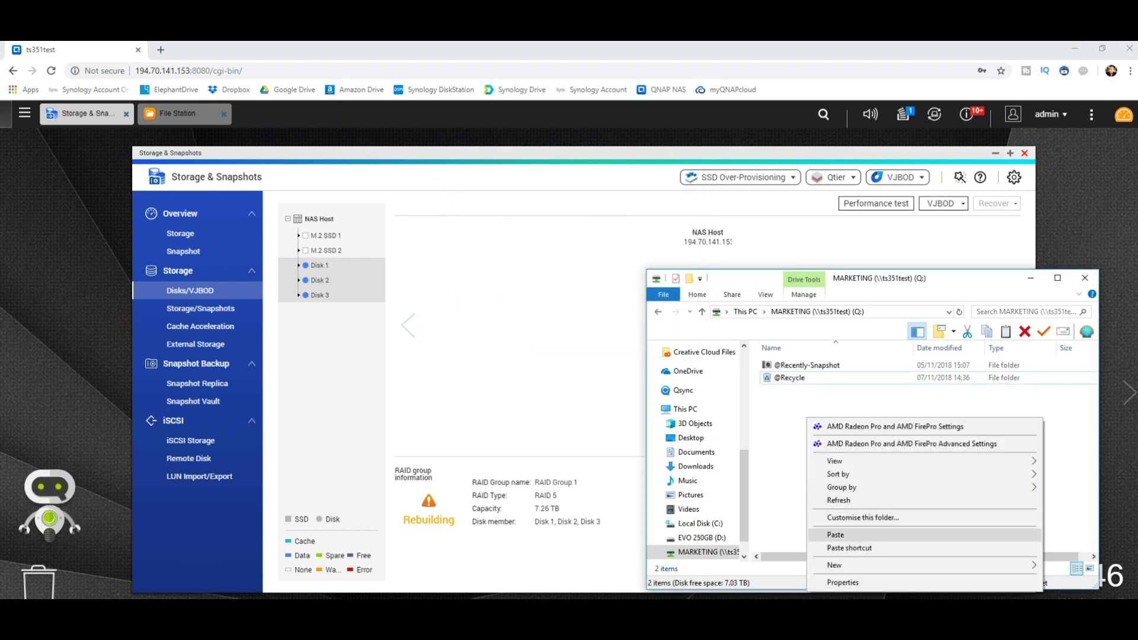
pyautogui.click(836, 534)
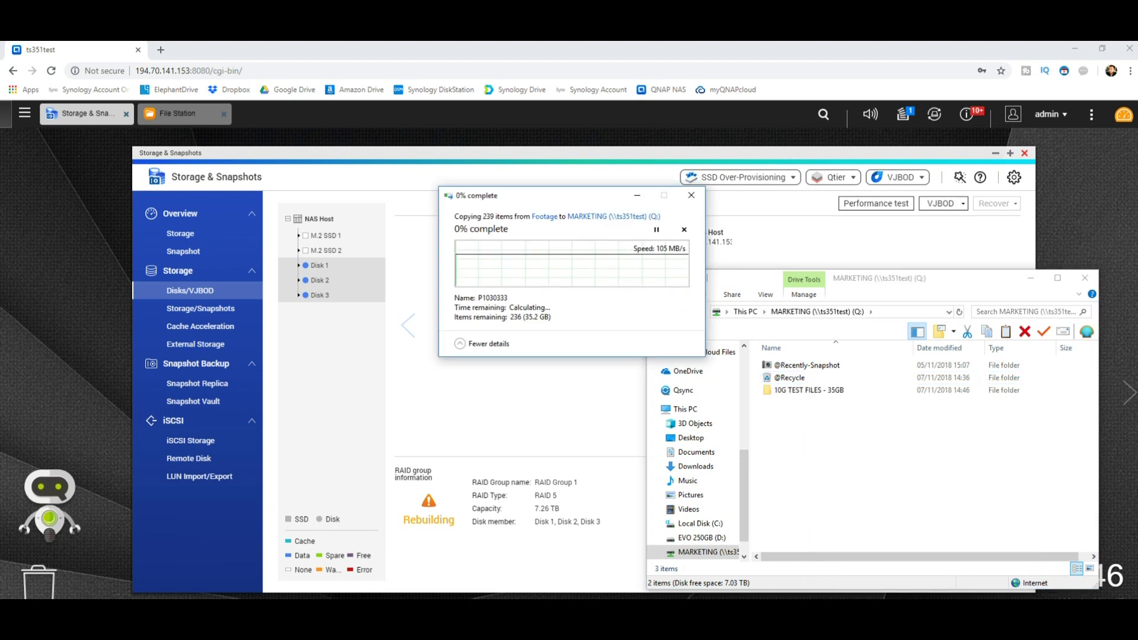